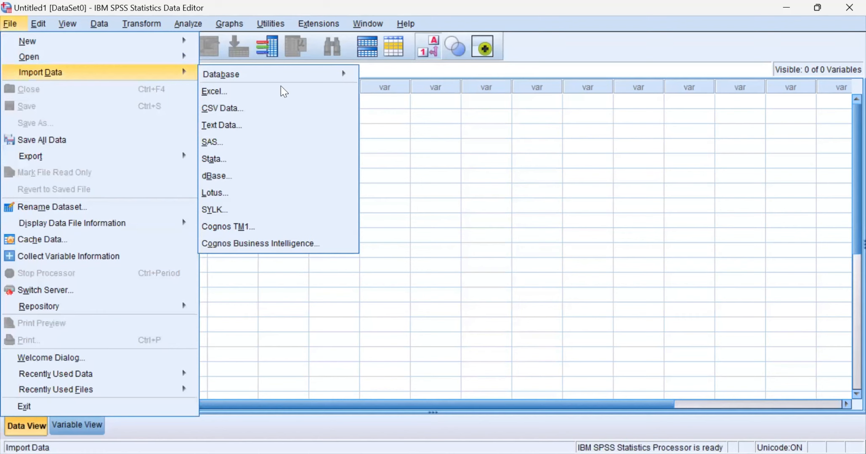
Open the Excel workbook LAMPIRAN DATA MODUL STATISTIK FEBI.xlsx for data import
left_click(281, 86)
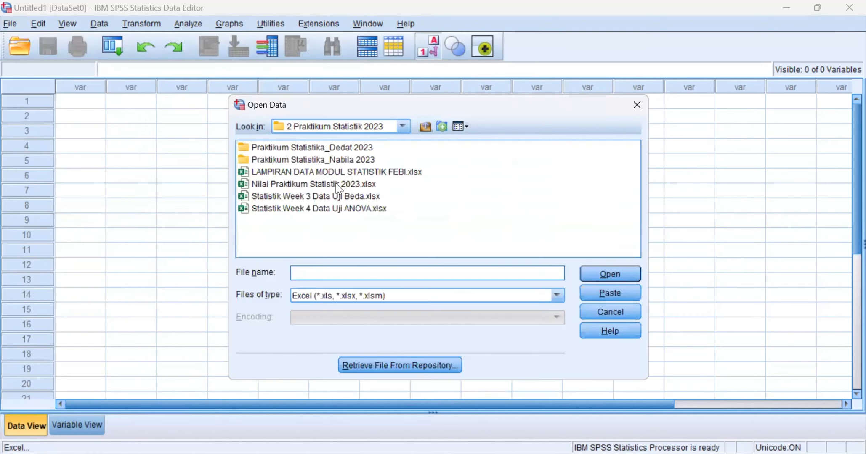
left_click(376, 168)
left_click(613, 274)
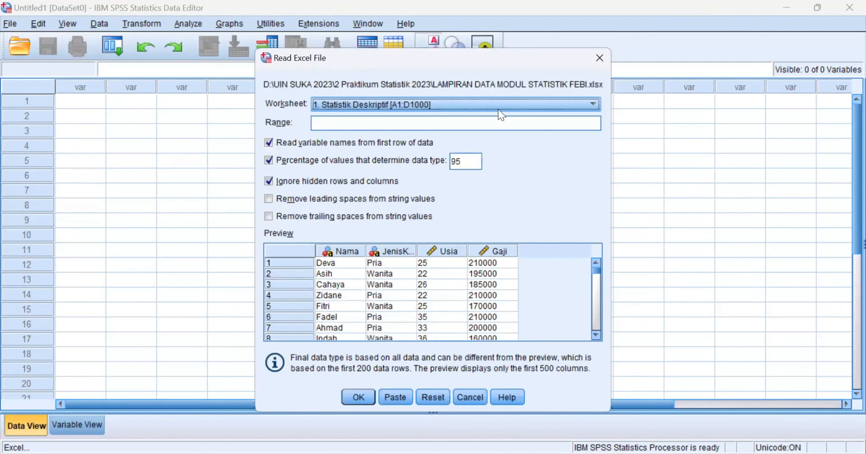
Import the worksheet "5.Penyembuhan 1 [A1:E1000]", keeping the default reading options
left_click(541, 105)
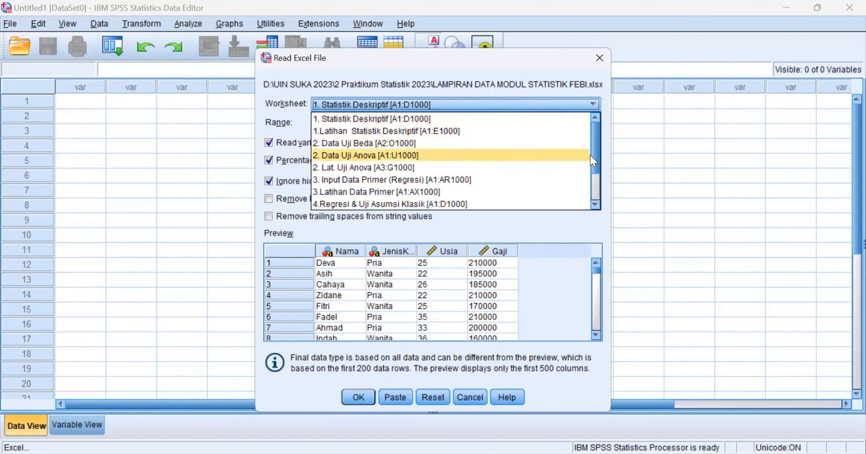
scroll(593, 161, "down", 2)
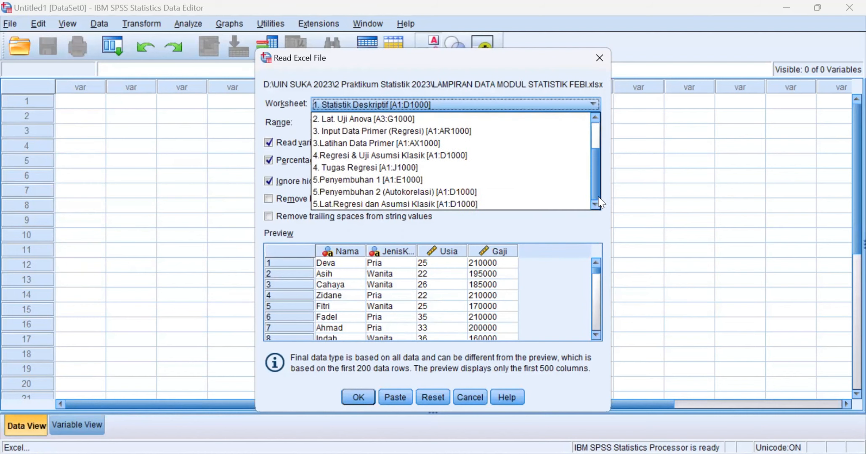
left_click(436, 180)
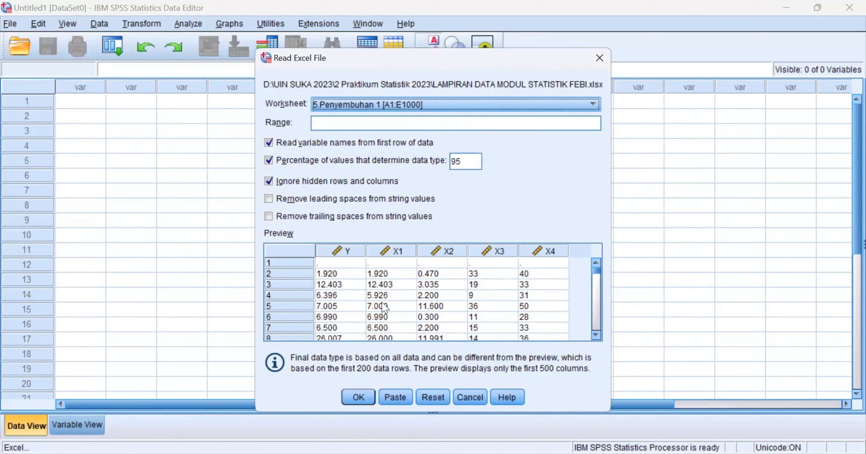
left_click(359, 399)
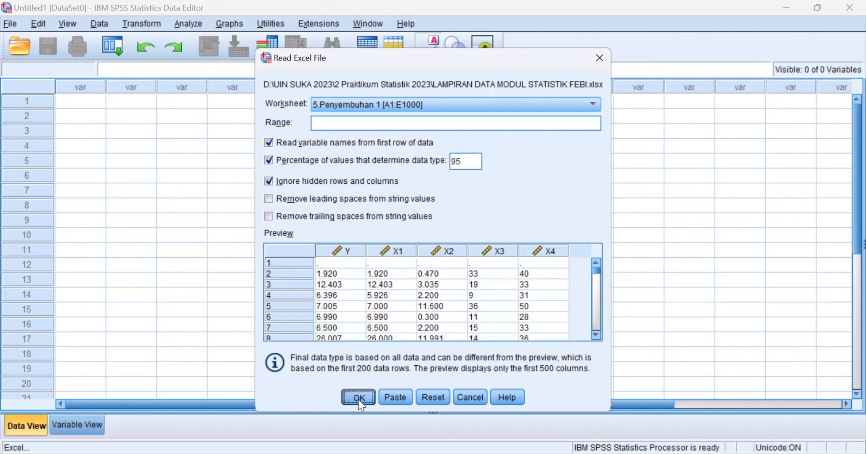
left_click(359, 399)
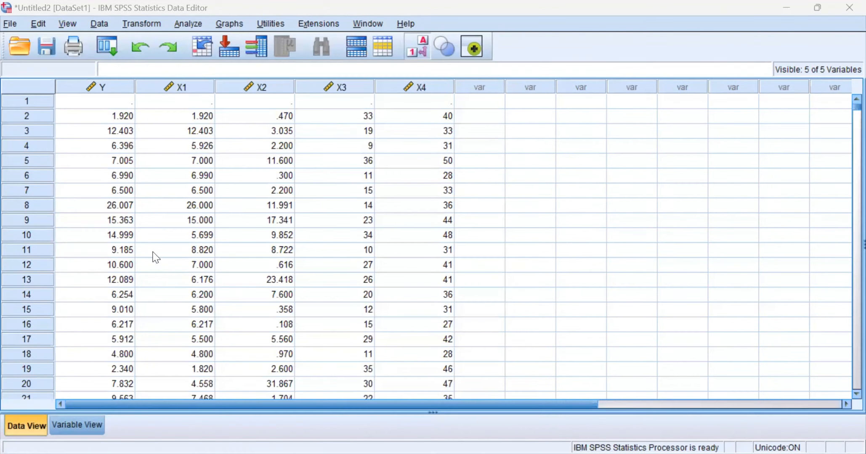
Rename the variable Y as INCOME in the variable definitions
left_click(90, 425)
left_click(89, 85)
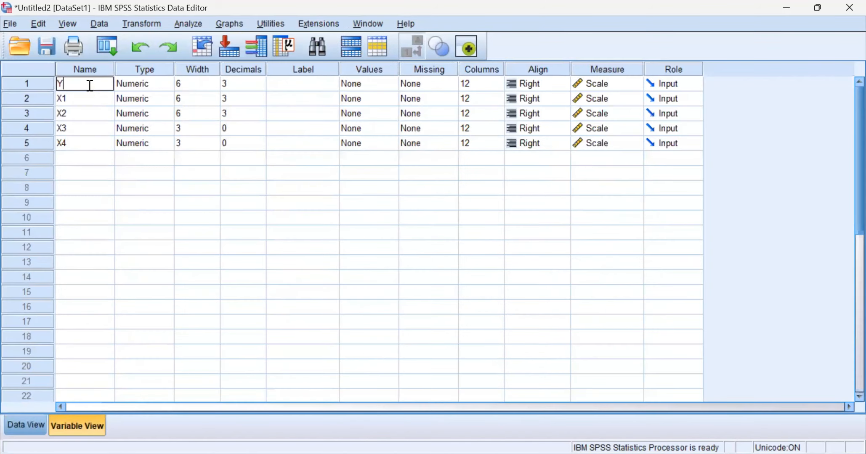
key("BackSpace")
type("INCOE")
key("BackSpace")
type("ME")
Rename the variable X1 as EARNS and X2 as WEALTH
left_click(80, 94)
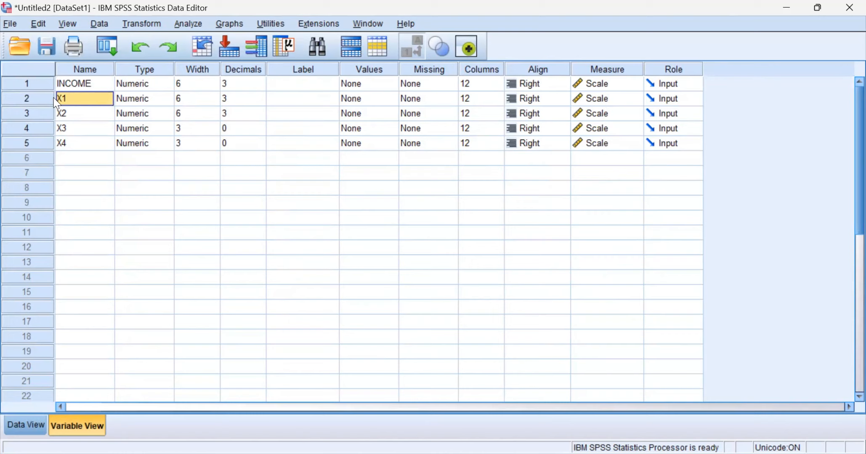
type("EARNS")
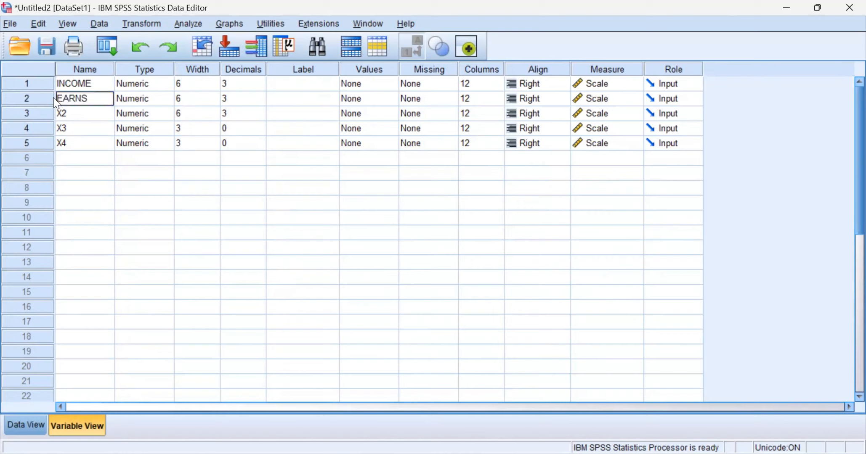
left_click(74, 117)
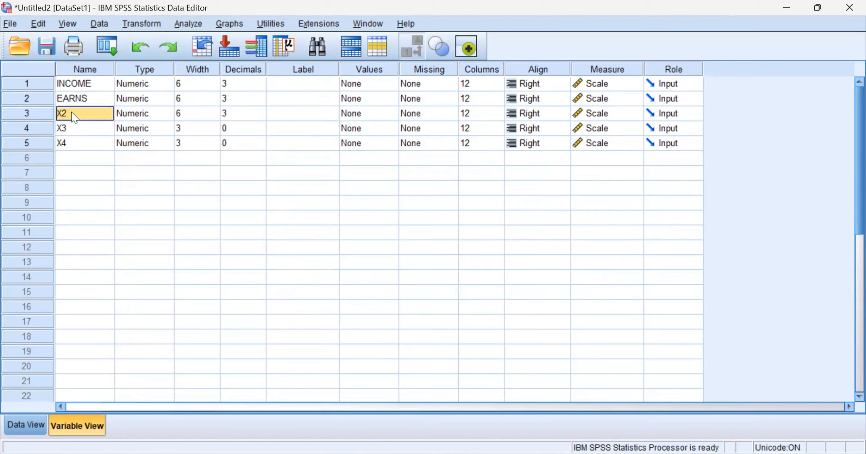
type("WEALTH")
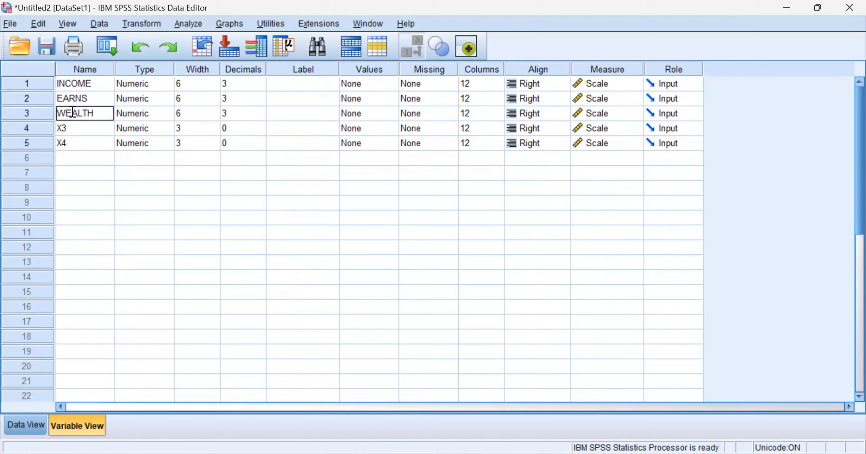
Rename the variable X3 as EXP and X4 as AGE
left_click(80, 131)
type("EC")
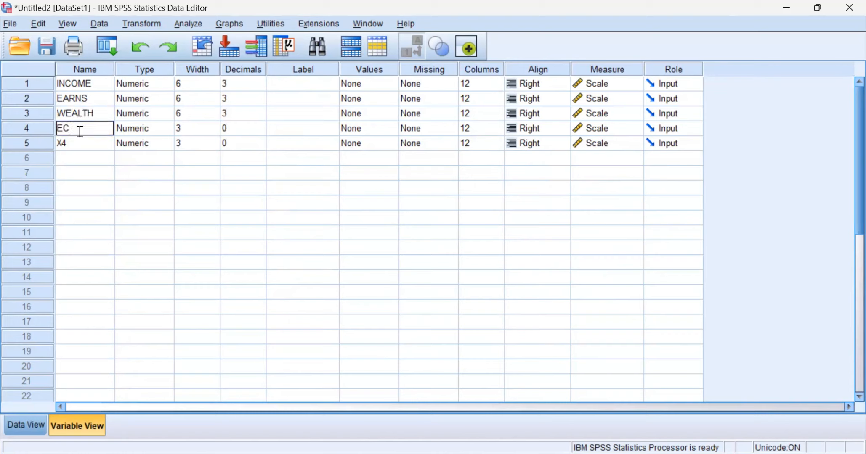
key("BackSpace")
type("XP")
left_click(81, 148)
type("AG")
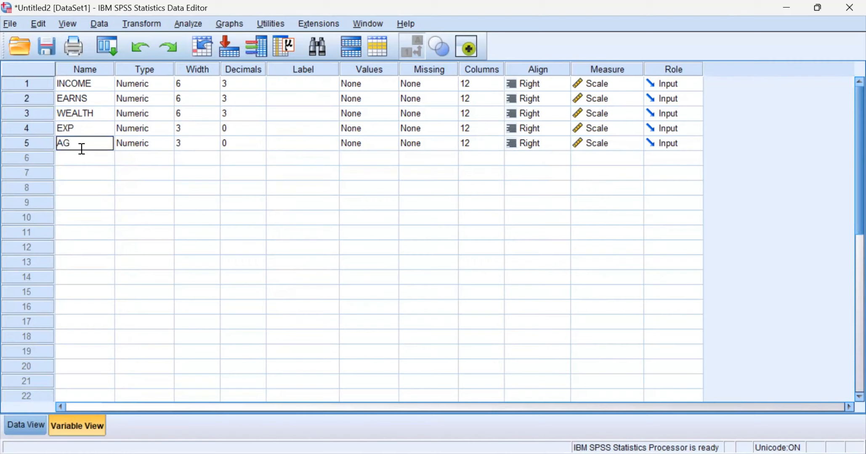
type("E")
Return to the data values and delete the empty first case from the dataset
left_click(25, 426)
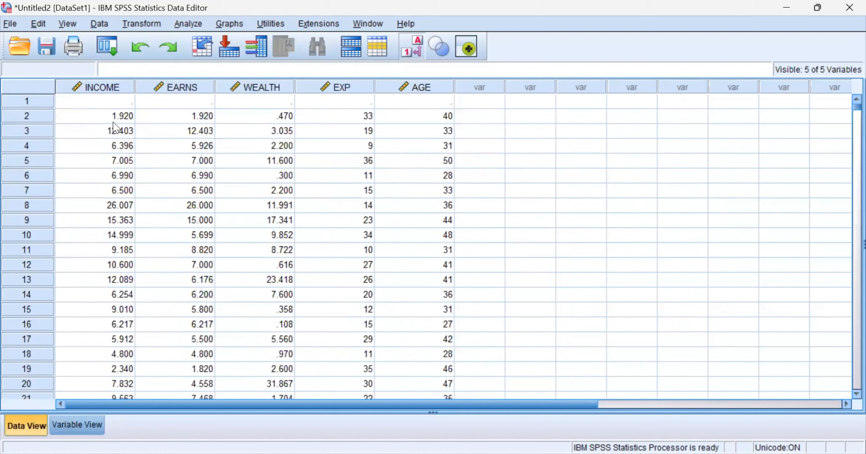
left_click(24, 101)
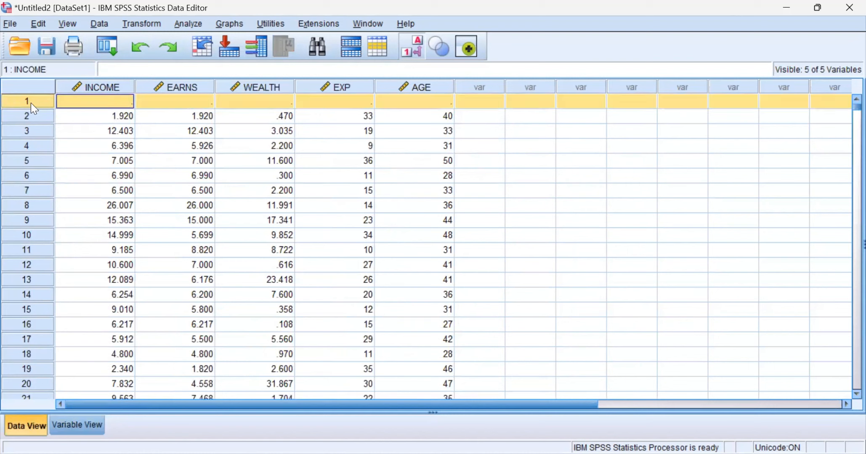
right_click(30, 103)
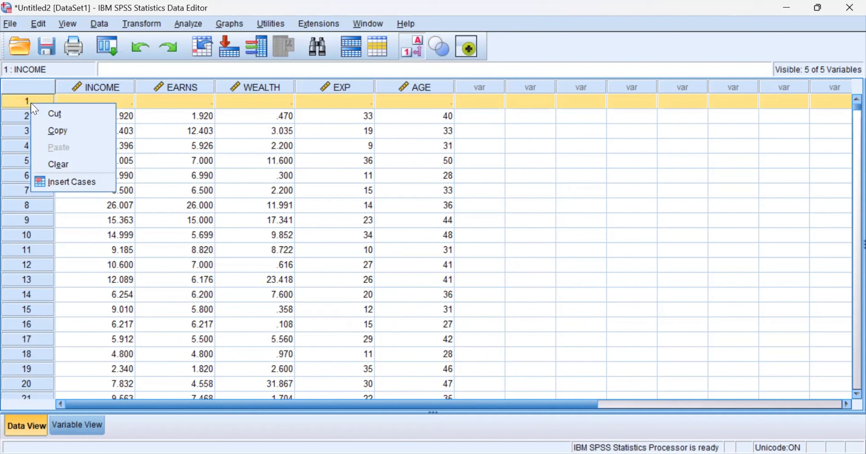
left_click(96, 168)
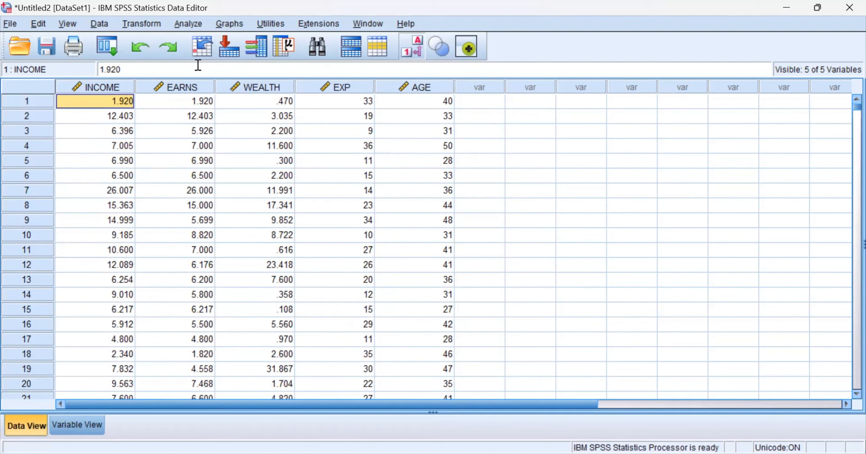
Set up a linear regression with INCOME as the dependent variable and EARNS, WEALTH, EXP and AGE as independents
key("alt+a")
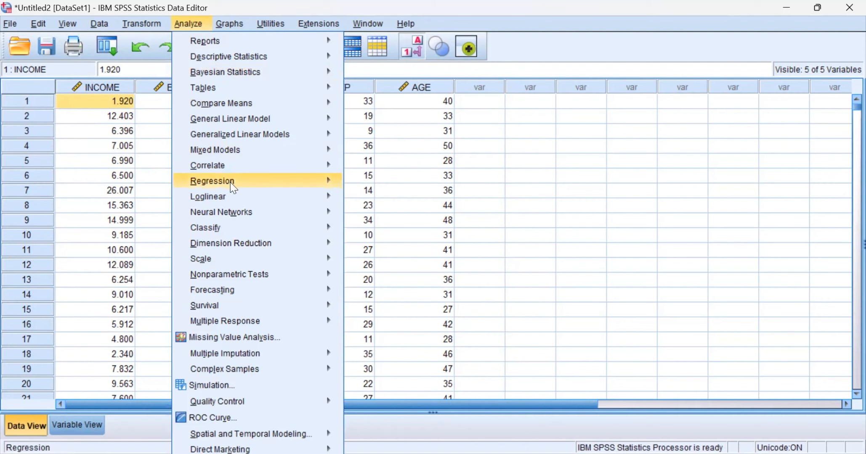
mouse_move(230, 183)
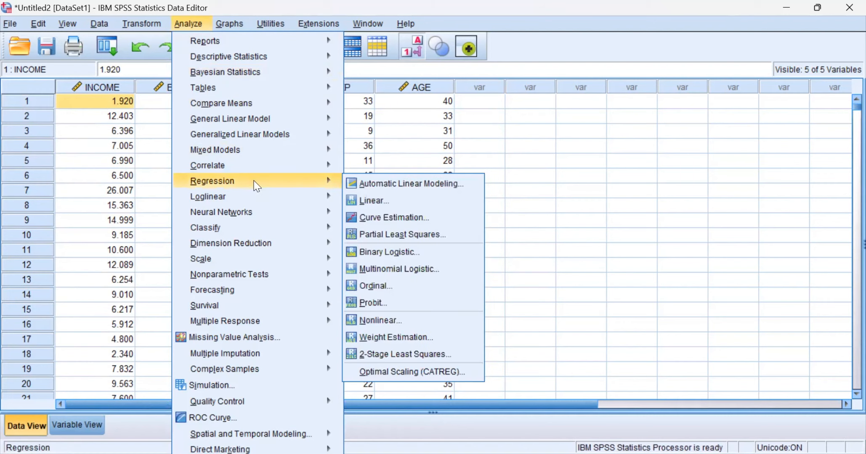
left_click(395, 204)
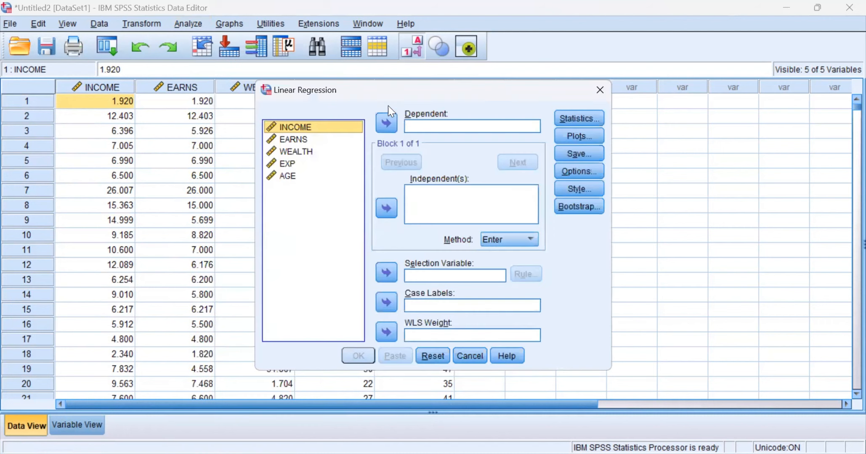
left_click(394, 123)
left_click(311, 127)
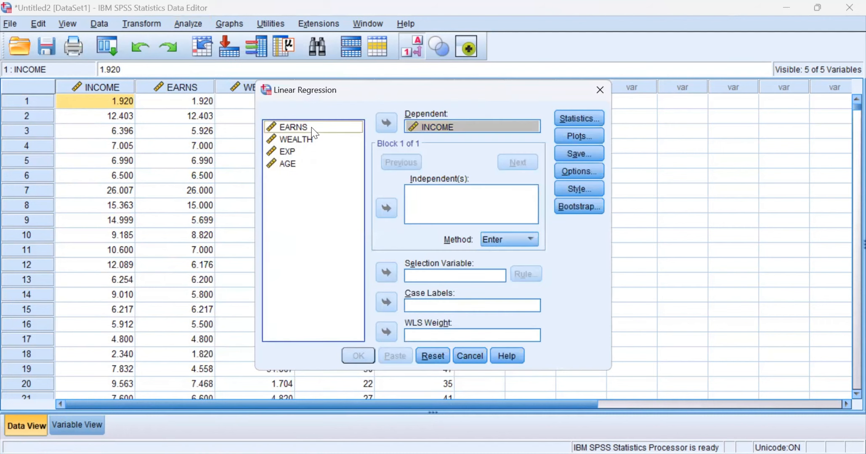
left_click(309, 166, "shift")
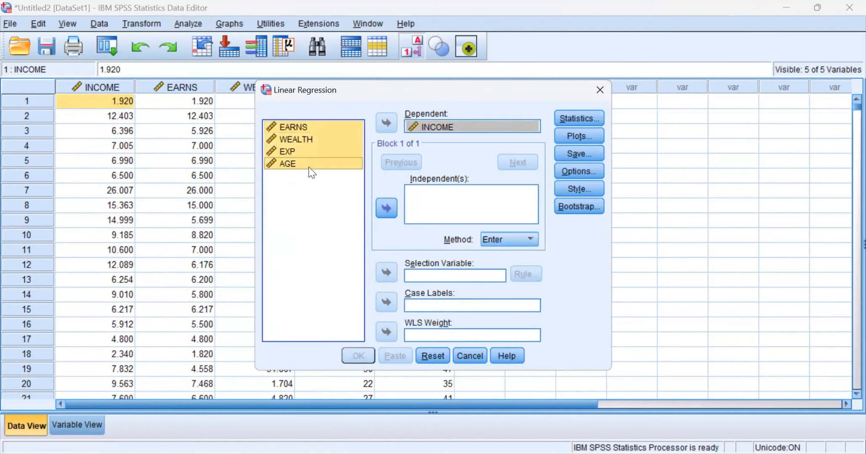
left_click(388, 207)
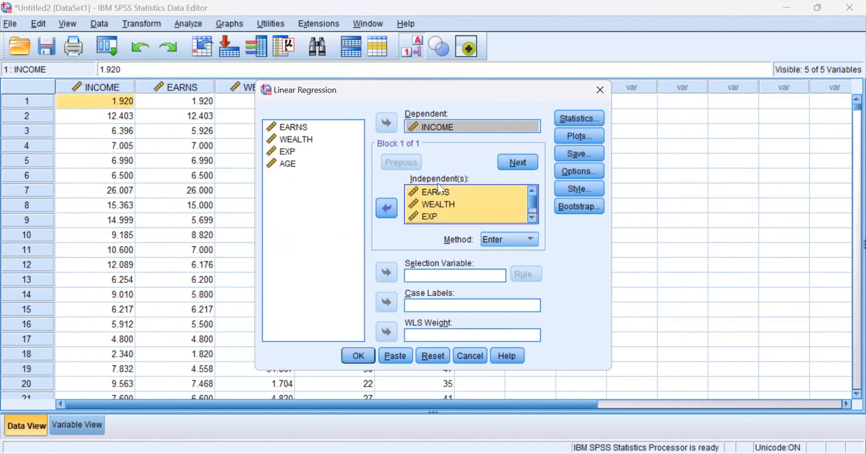
Set the regression to save unstandardized residuals and run it
left_click(594, 152)
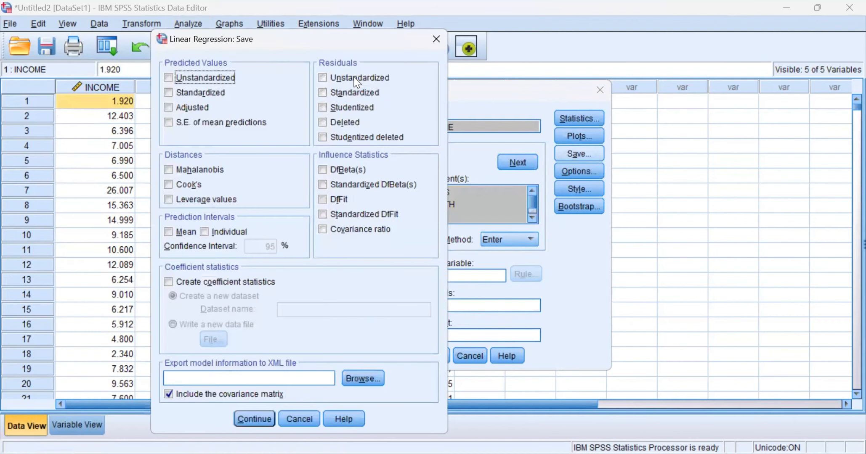
left_click(323, 78)
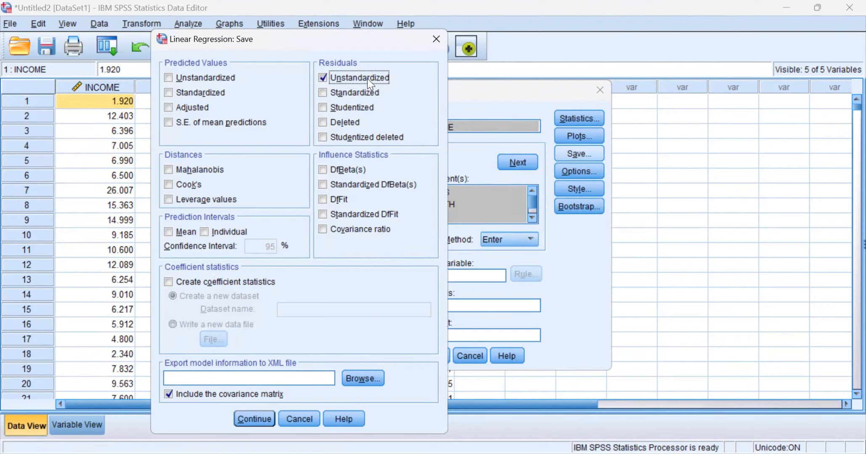
left_click(253, 420)
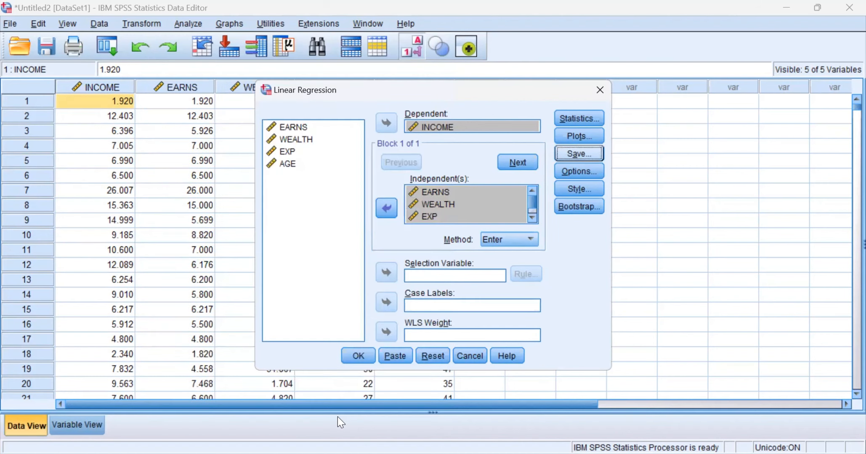
left_click(363, 359)
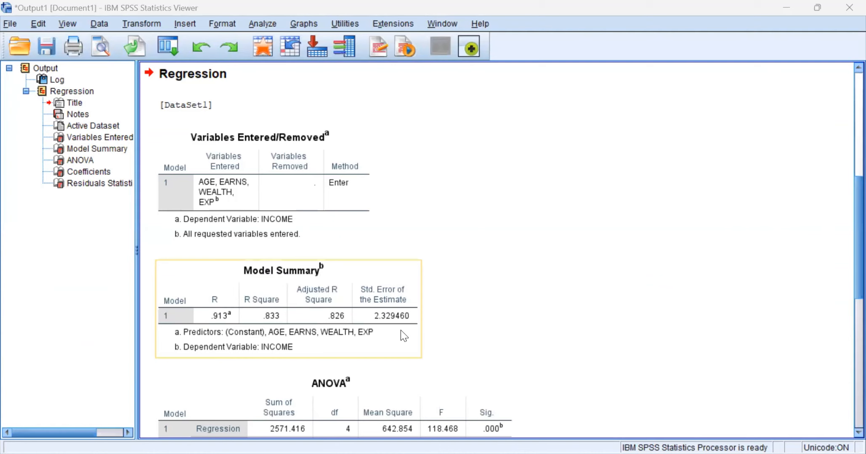
Examine the Model Summary, ANOVA and Coefficients tables in the regression output
scroll(402, 332, "down", 3)
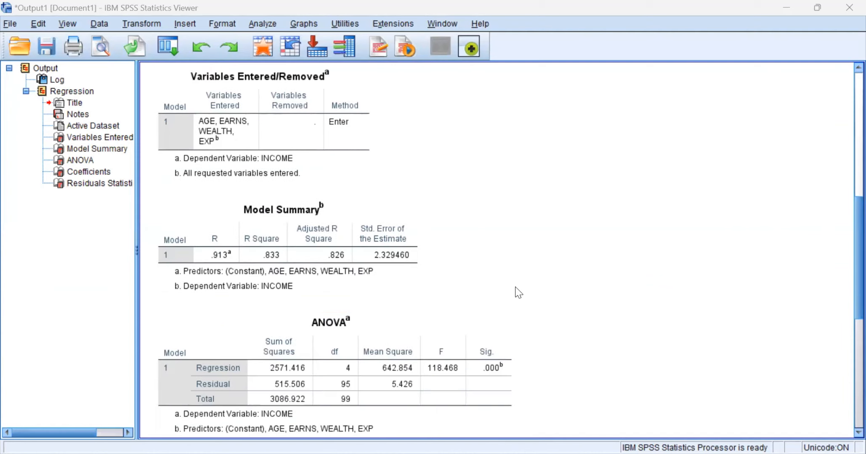
scroll(518, 292, "down", 6)
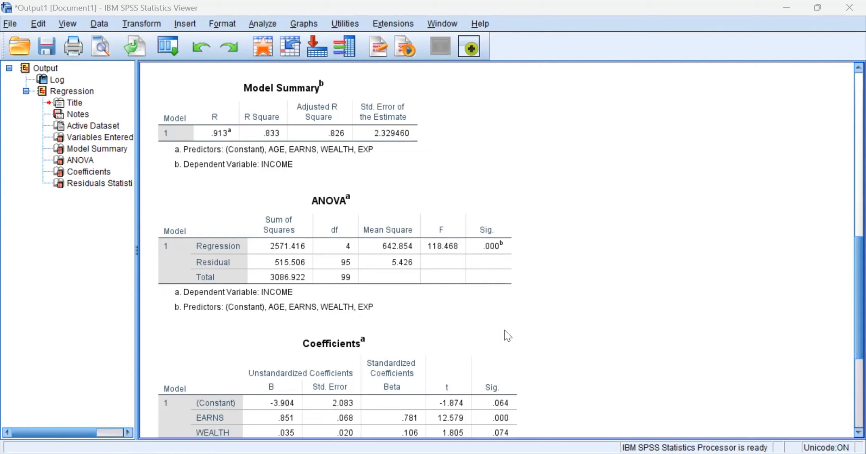
scroll(494, 343, "down", 3)
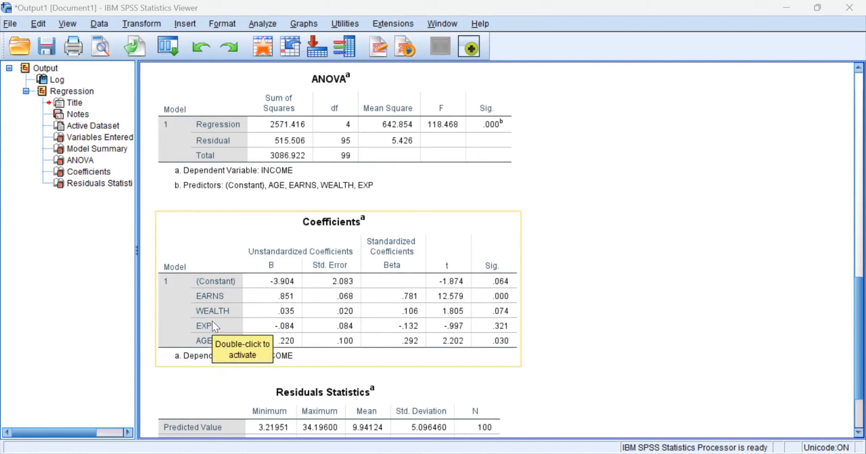
left_click(514, 335)
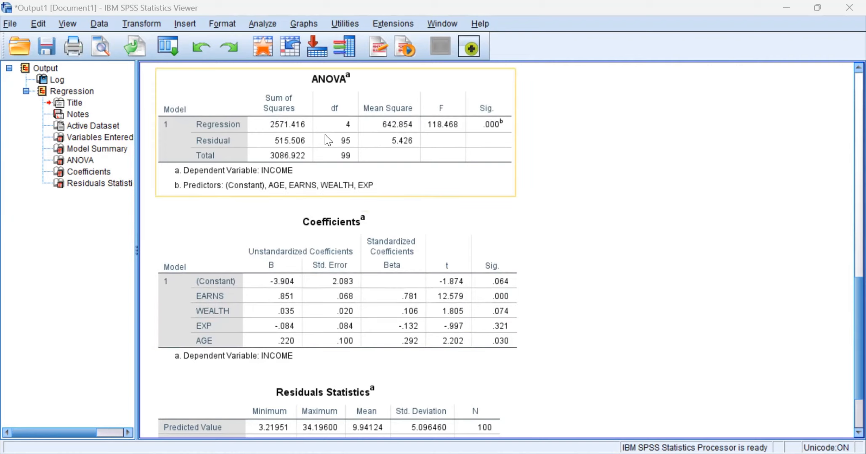
Run a one-sample Kolmogorov-Smirnov test on the unstandardized residuals against the Normal distribution
key("alt+a")
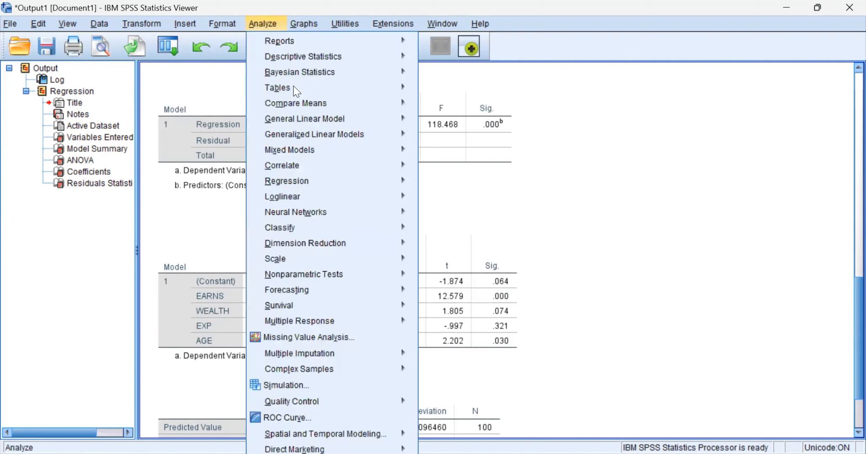
mouse_move(361, 274)
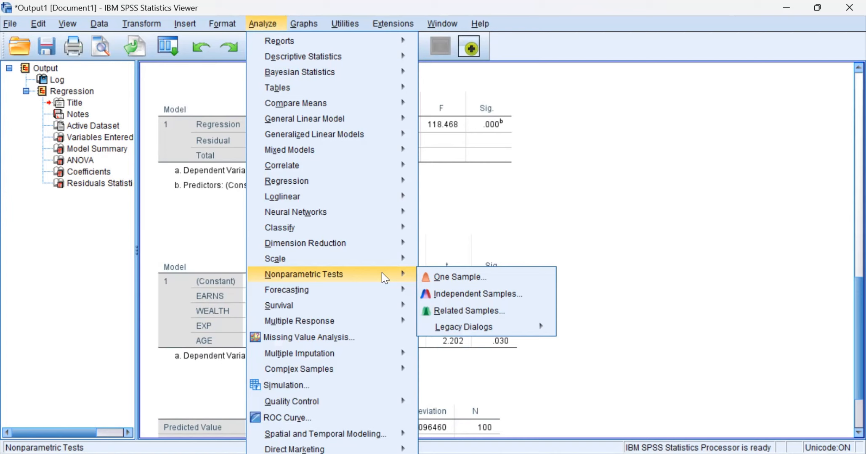
mouse_move(526, 329)
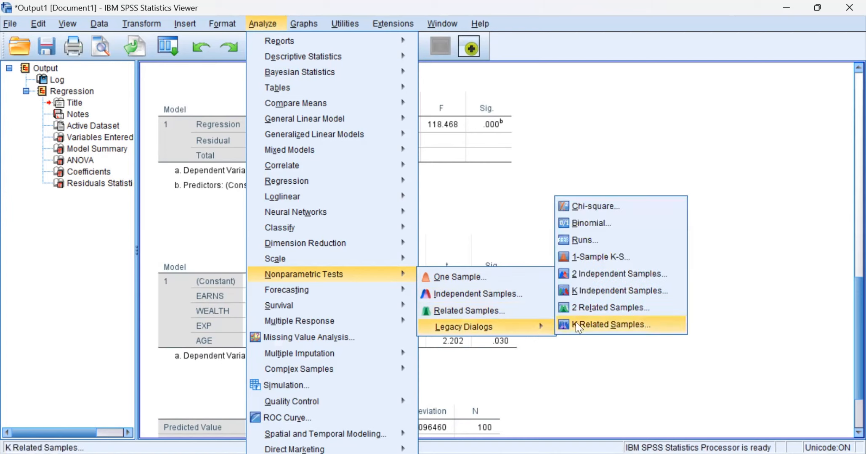
left_click(619, 258)
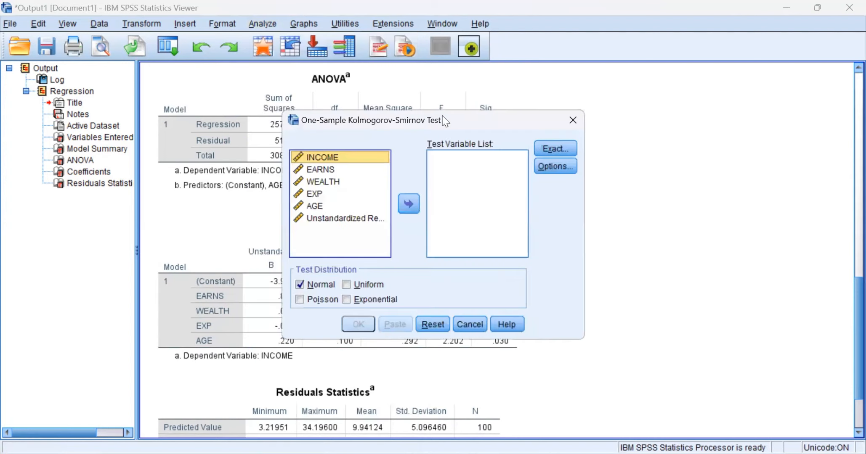
left_click(367, 219)
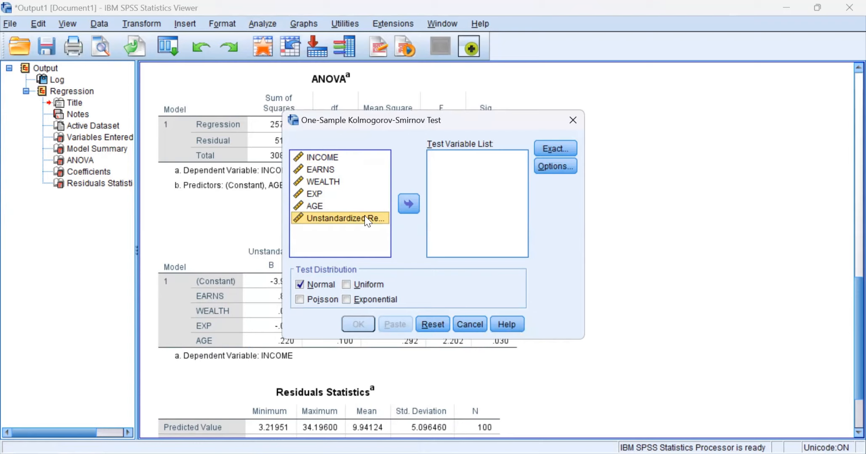
left_click(410, 205)
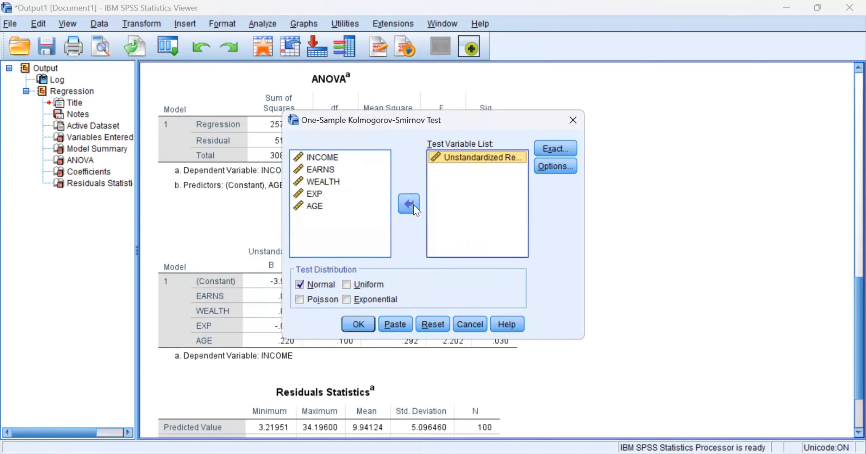
left_click(358, 321)
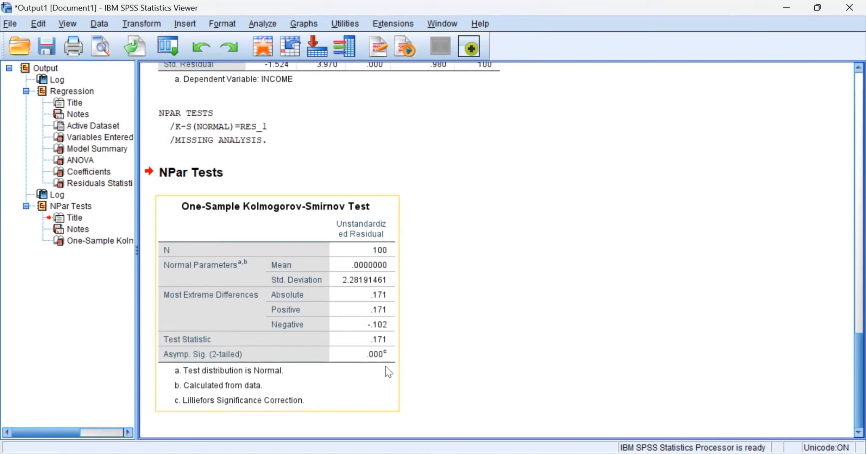
left_click(412, 364)
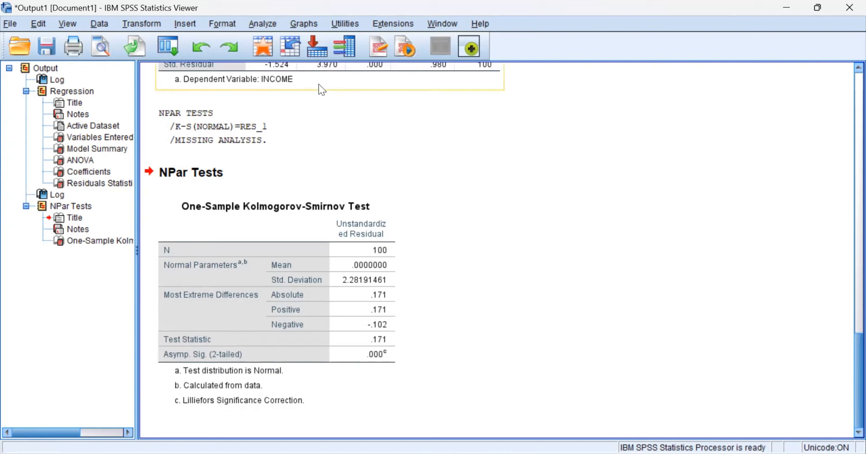
Run the one-sample Kolmogorov-Smirnov normality test on INCOME, EARNS, WEALTH, EXP and AGE instead of the residuals, and compare both results
key("alt+a")
mouse_move(357, 273)
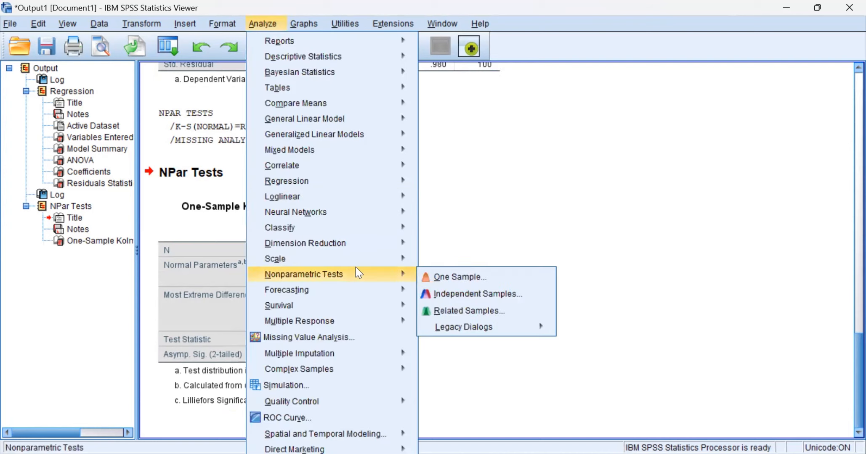
mouse_move(528, 328)
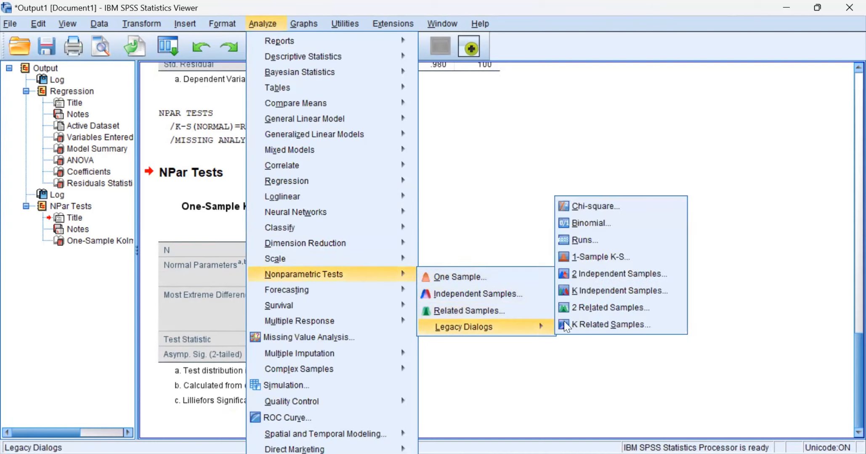
left_click(639, 256)
left_click(475, 158)
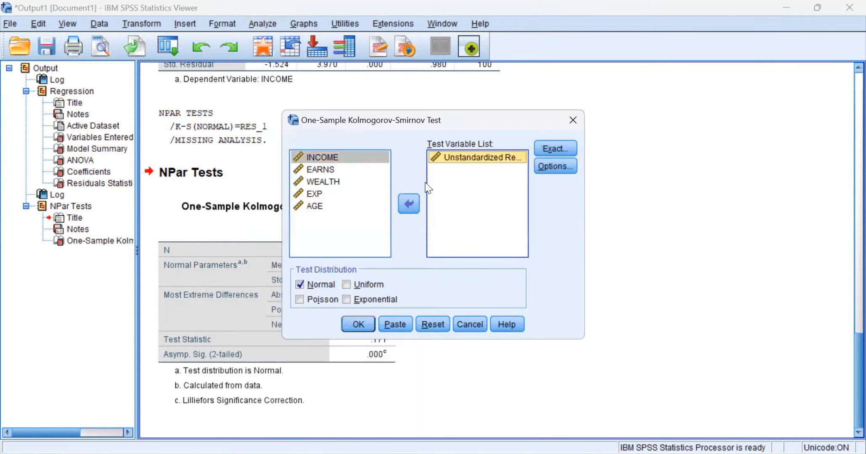
left_click(409, 204)
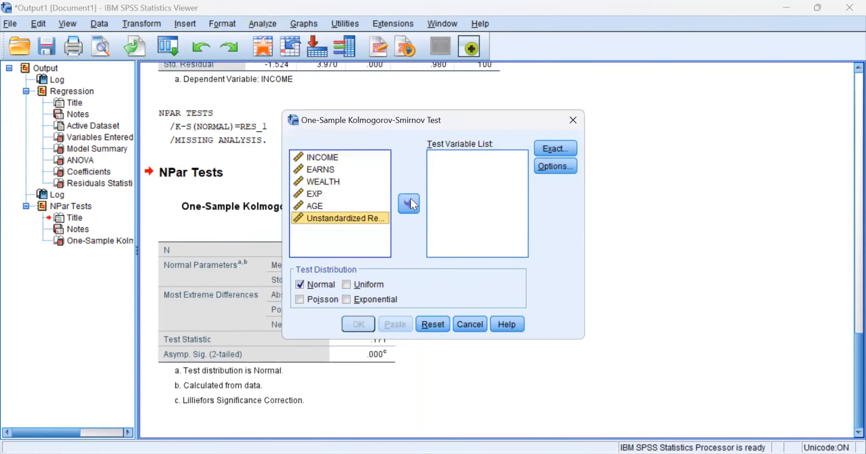
left_click(329, 157)
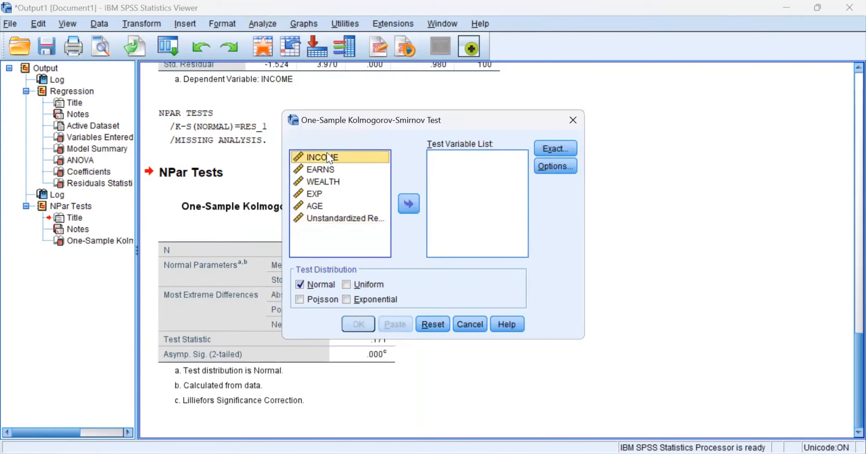
left_click(342, 205, "shift")
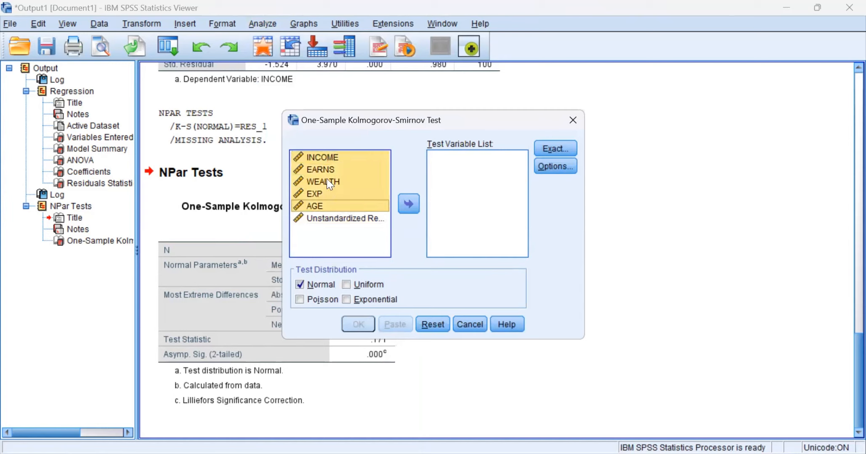
left_click(409, 204)
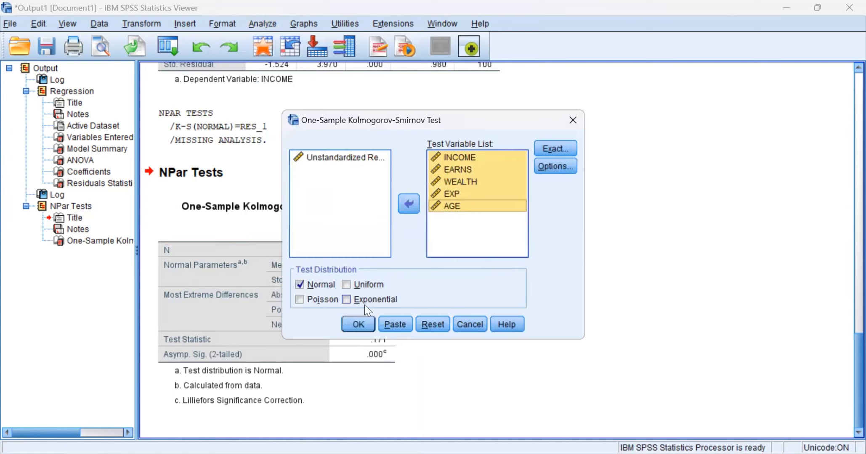
left_click(358, 325)
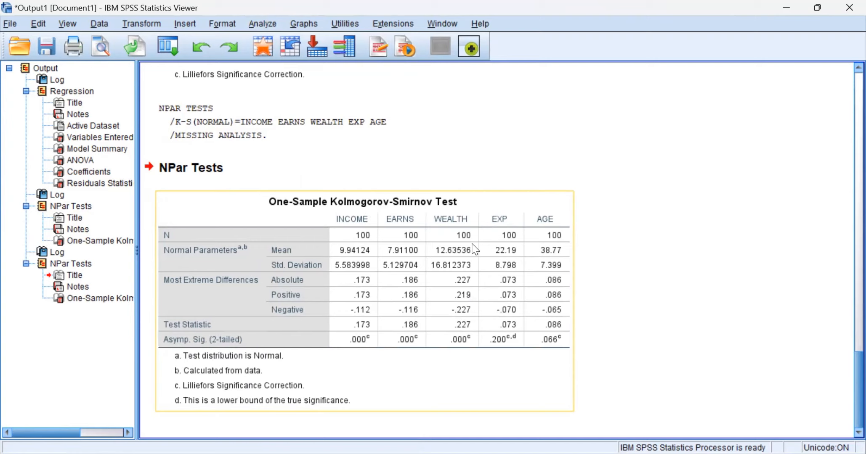
scroll(555, 236, "up", 5)
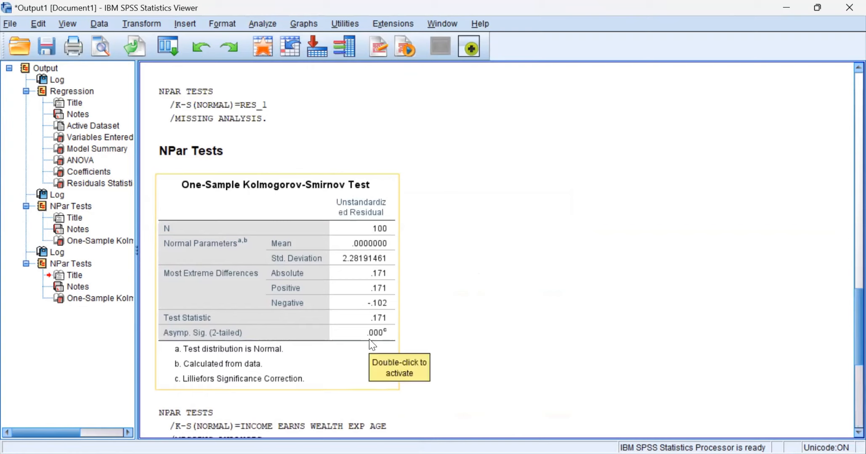
scroll(369, 339, "down", 6)
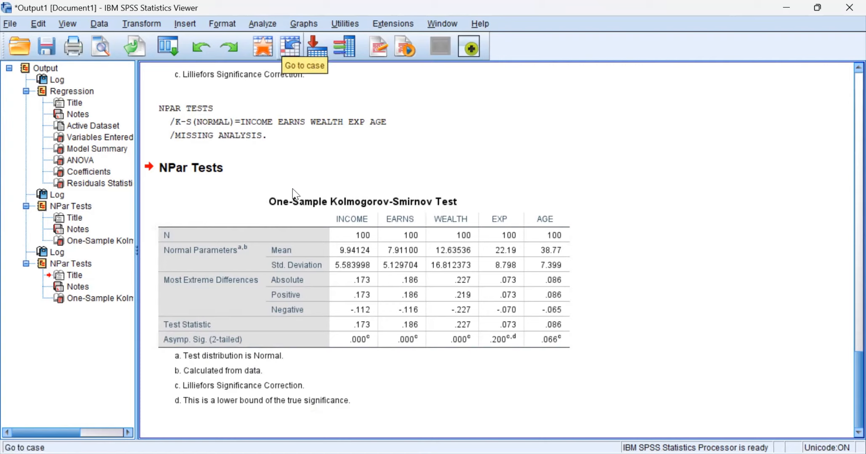
Create a legacy histogram of INCOME with the normal curve displayed
left_click(303, 24)
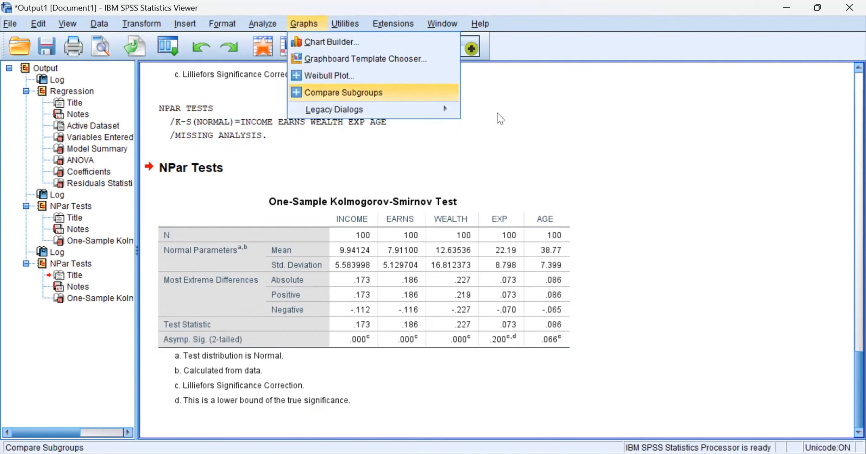
mouse_move(418, 110)
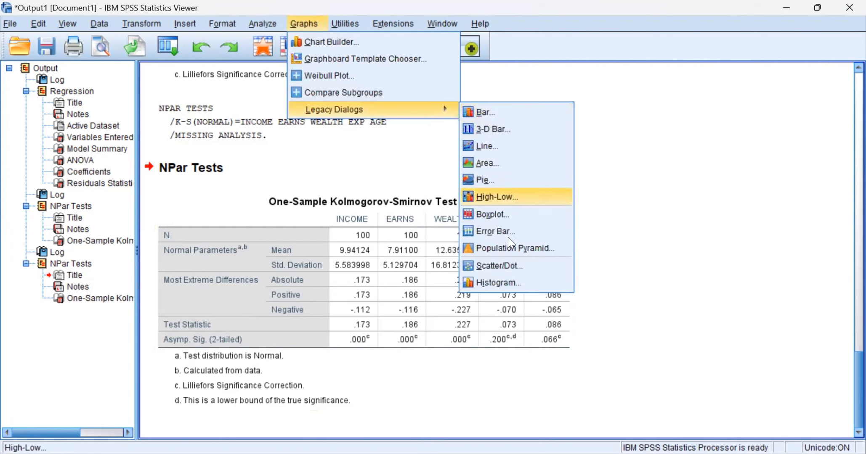
left_click(526, 280)
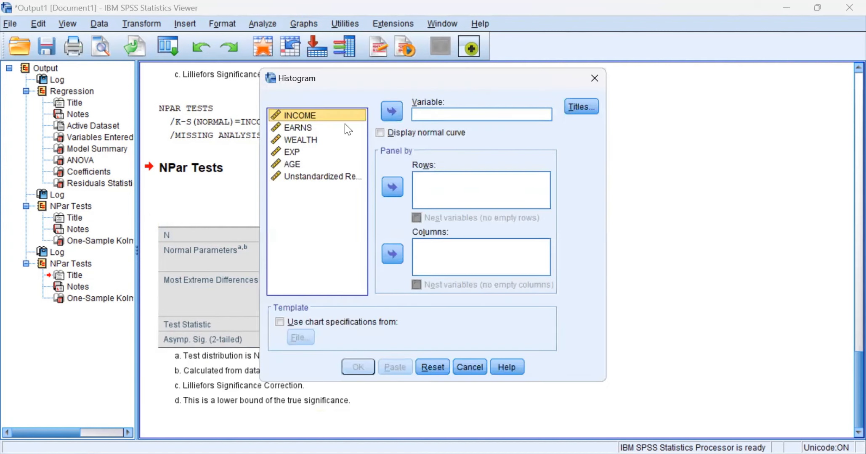
left_click(392, 112)
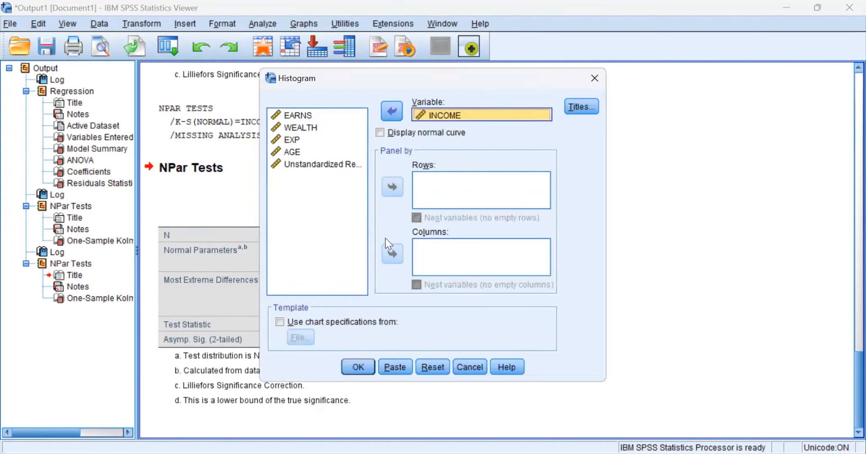
left_click(380, 133)
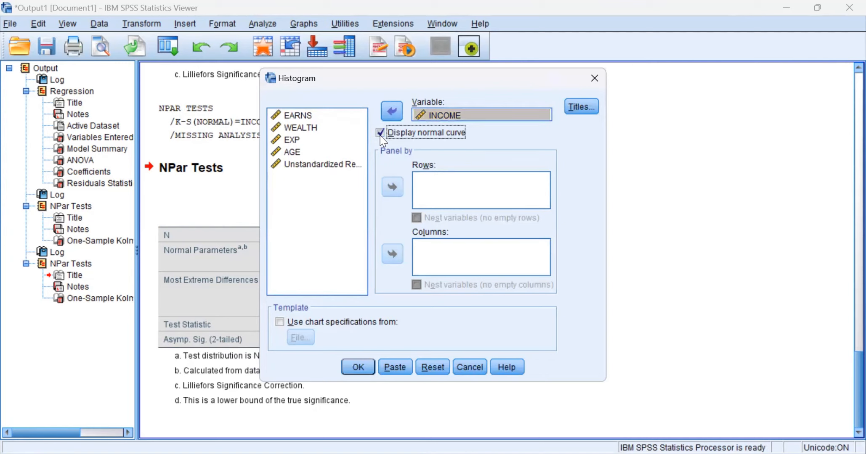
left_click(364, 369)
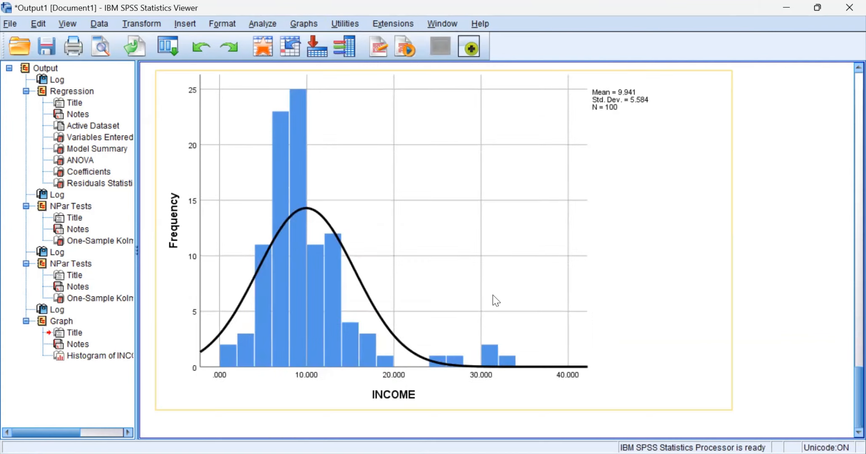
Shrink the INCOME histogram proportionally to about two thirds of its width in the output
left_click(496, 301)
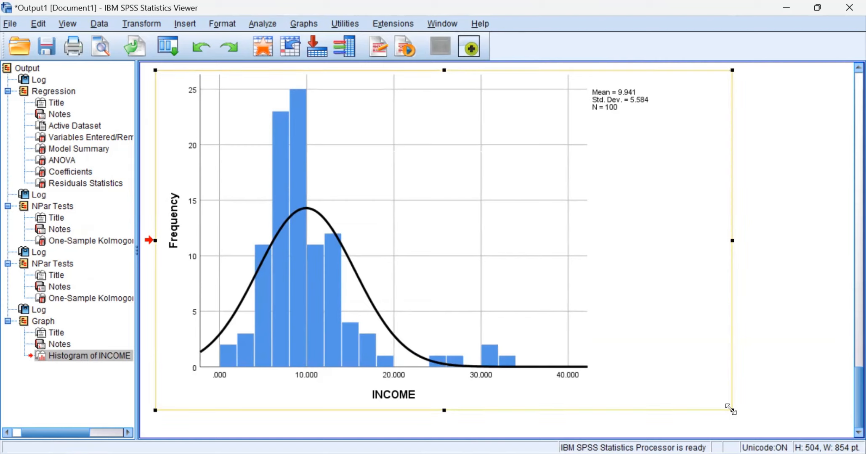
left_click_drag(731, 410, 529, 323)
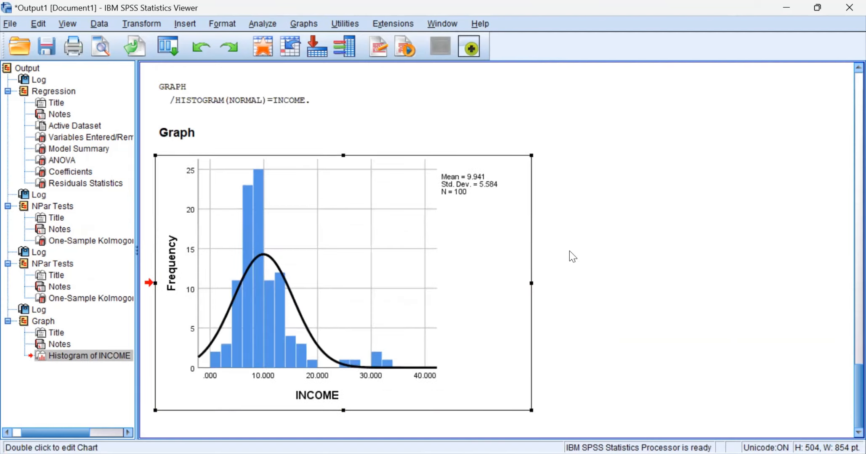
scroll(572, 253, "up", 5)
scroll(573, 256, "down", 5)
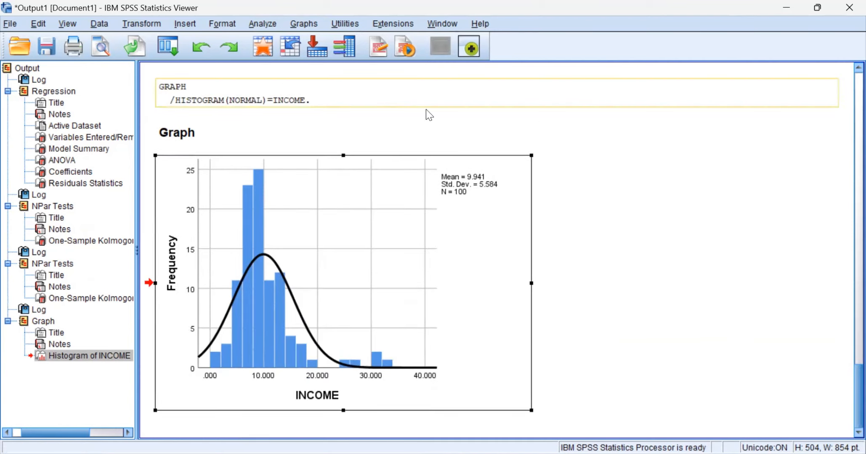
Create a histogram of EARNS with the normal curve displayed and shrink the chart to nearly the size of the INCOME histogram
left_click(304, 23)
mouse_move(420, 109)
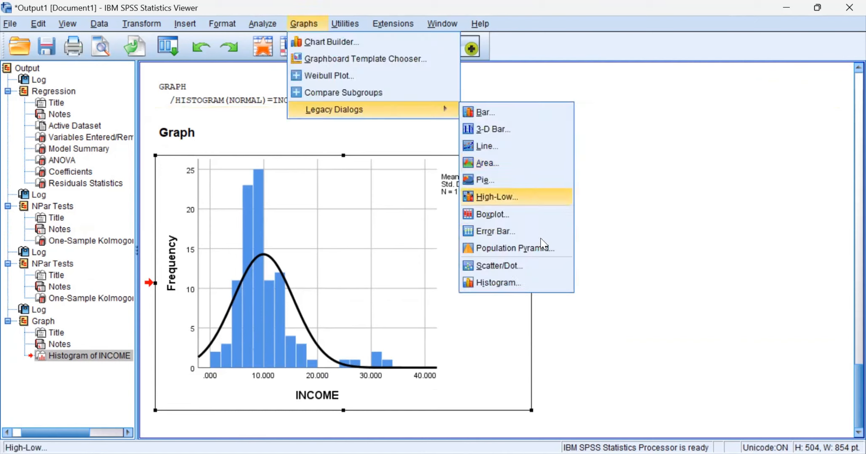
left_click(551, 287)
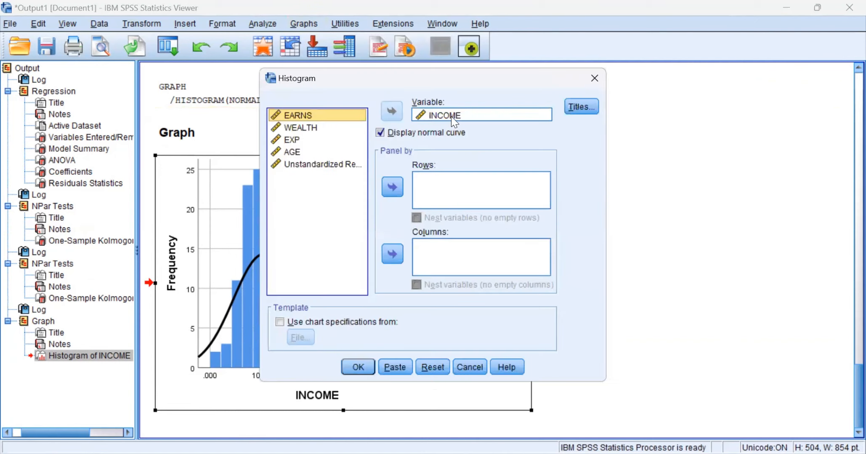
left_click(392, 111)
left_click(305, 129)
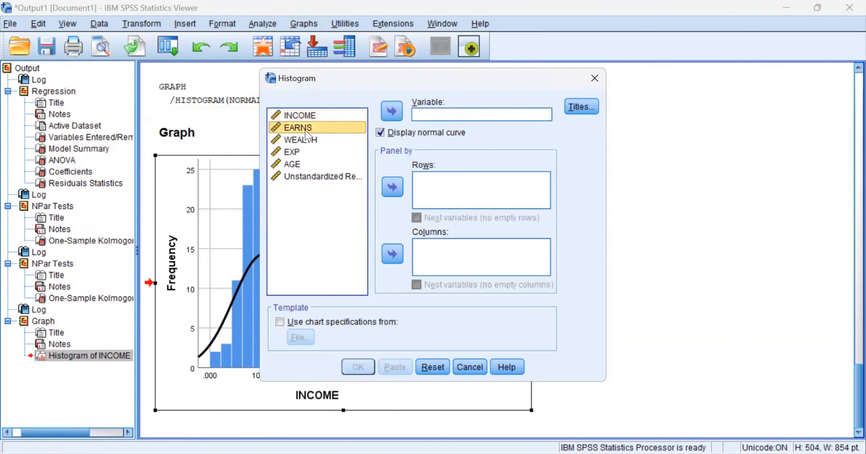
left_click(394, 111)
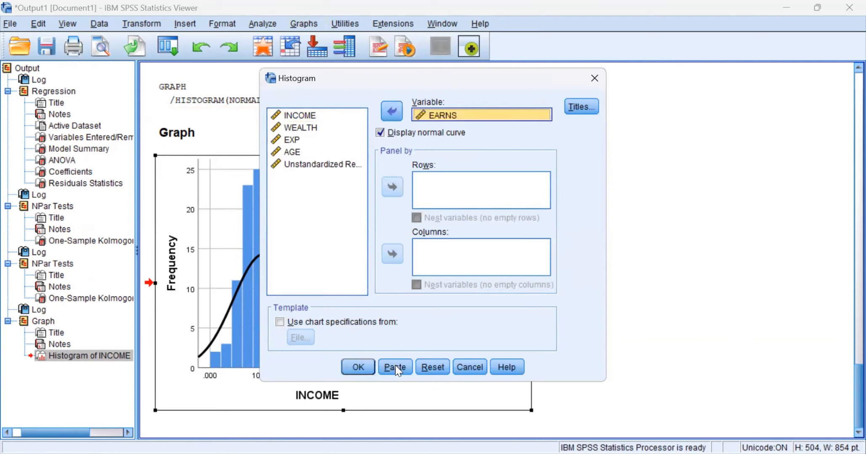
left_click(360, 367)
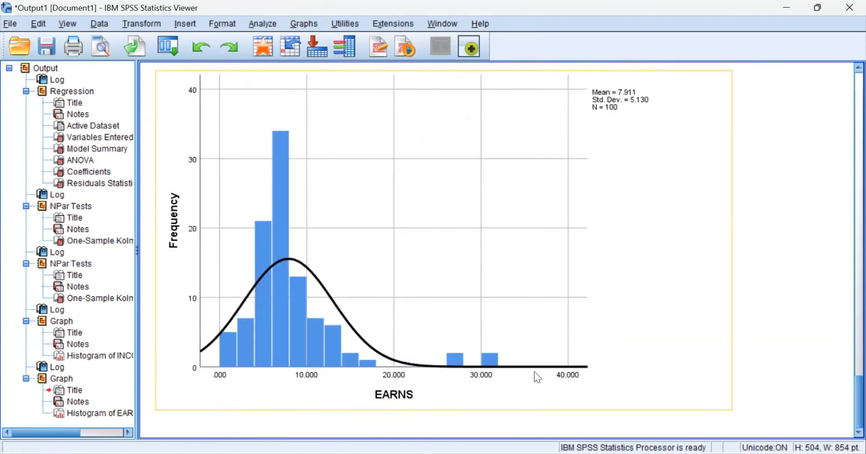
left_click(708, 392)
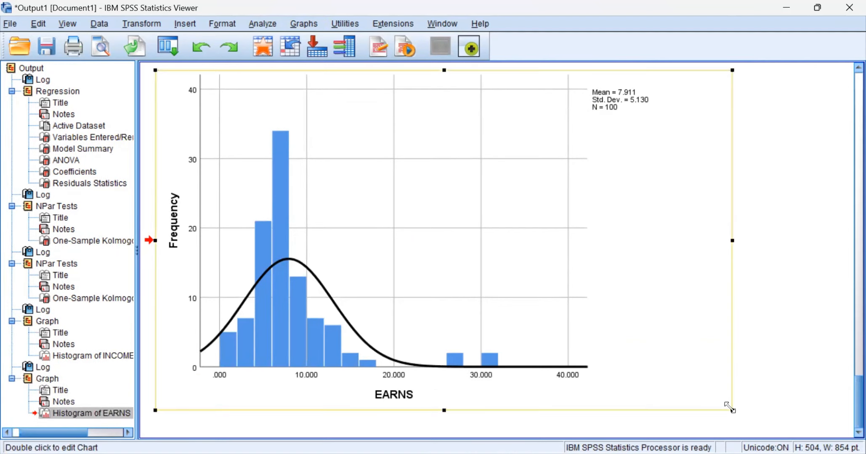
left_click_drag(732, 410, 512, 357)
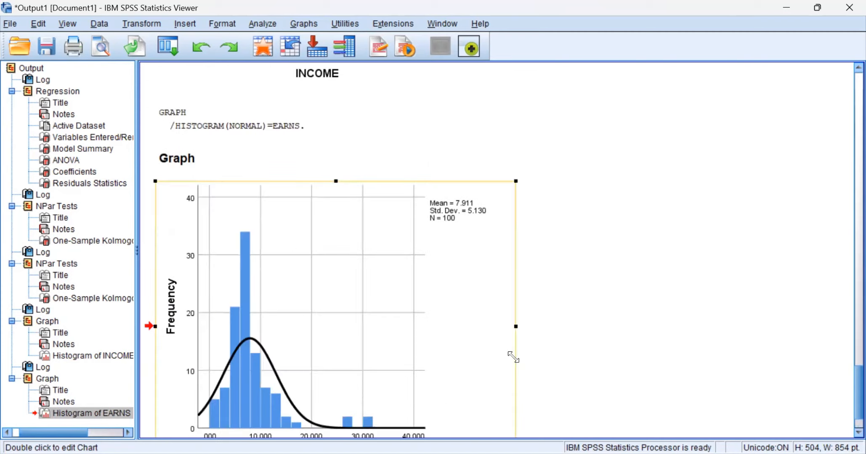
Create a legacy histogram of WEALTH instead of EARNS with the normal curve displayed
left_click(304, 23)
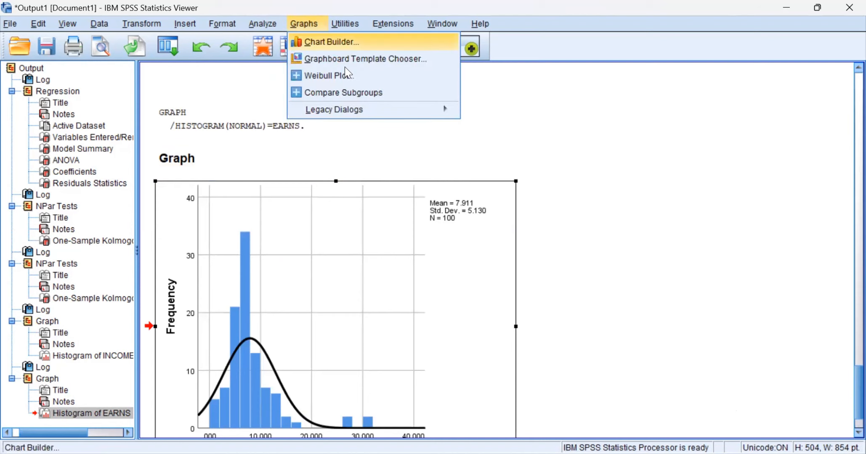
mouse_move(442, 109)
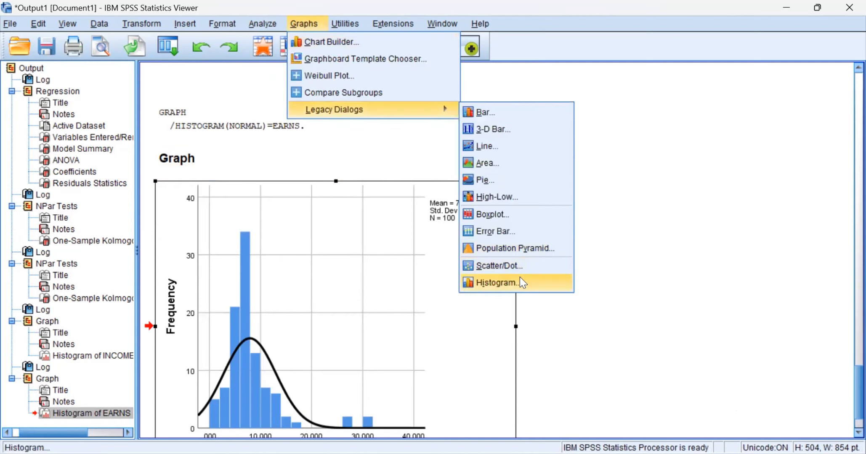
left_click(521, 280)
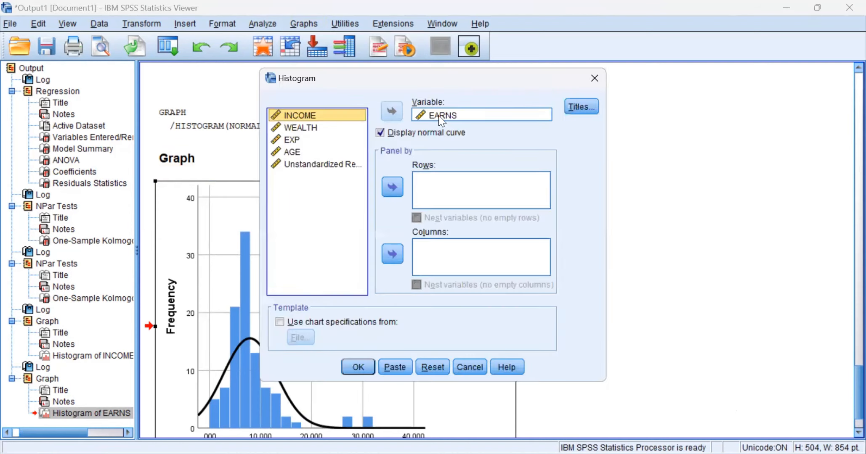
left_click(417, 114)
left_click(391, 112)
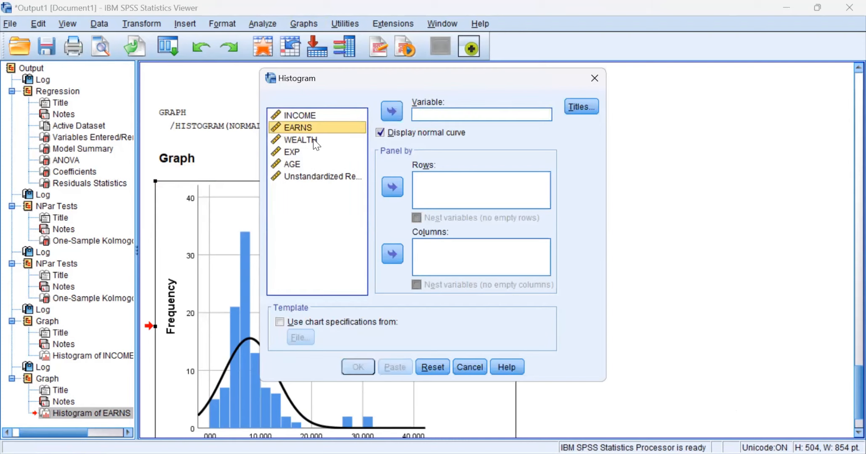
left_click(313, 139)
left_click(391, 112)
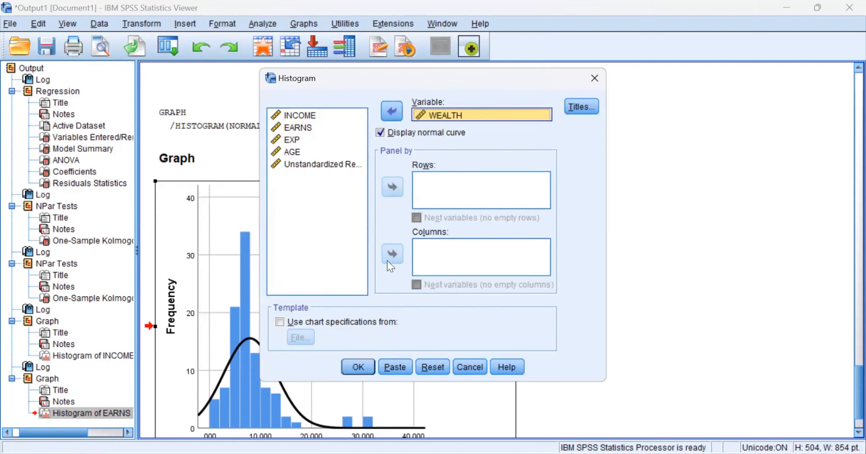
left_click(357, 368)
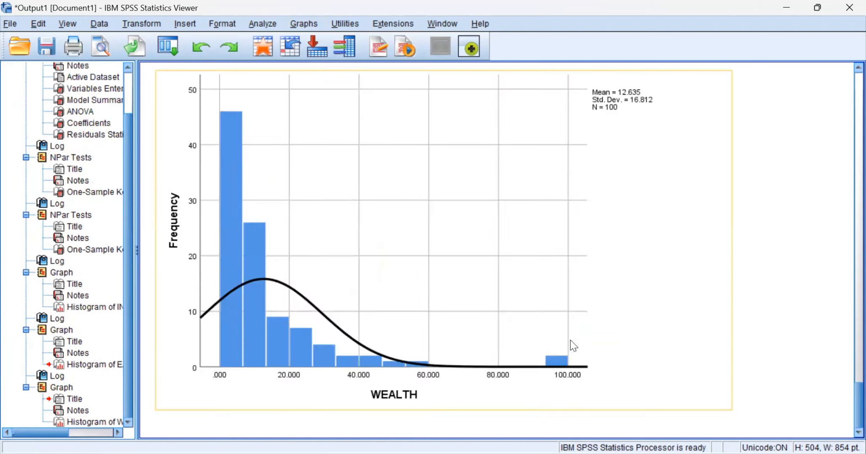
Shrink the WEALTH histogram proportionally to about two thirds of its width in the output
left_click(689, 351)
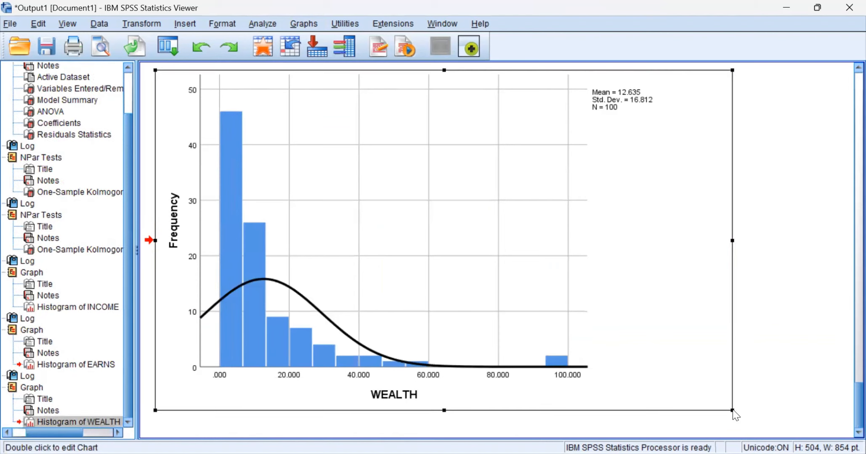
left_click_drag(733, 411, 526, 337)
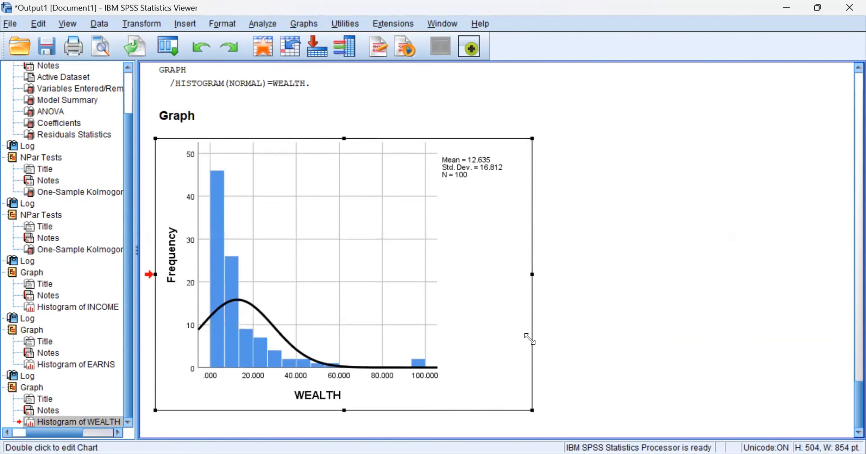
left_click(598, 322)
Compare the INCOME, EARNS and WEALTH histograms with their normal curves, examining skewness and outlying bars
scroll(599, 322, "up", 10)
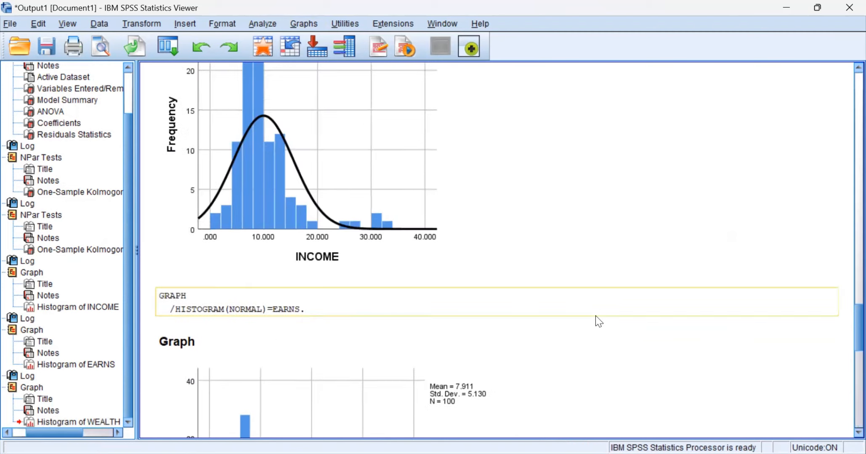
scroll(598, 322, "up", 3)
scroll(598, 322, "down", 3)
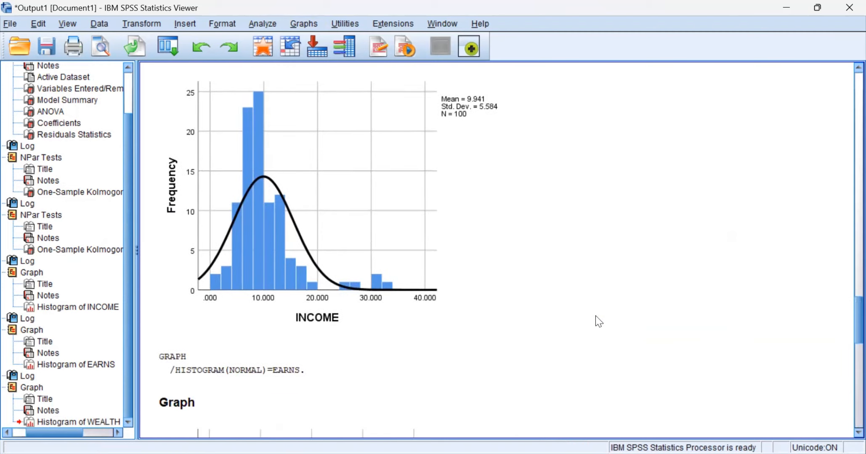
scroll(598, 322, "down", 6)
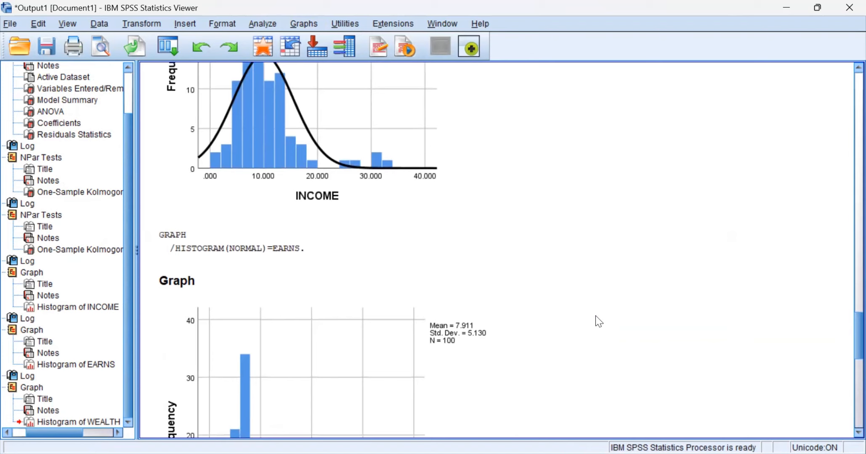
scroll(598, 321, "down", 18)
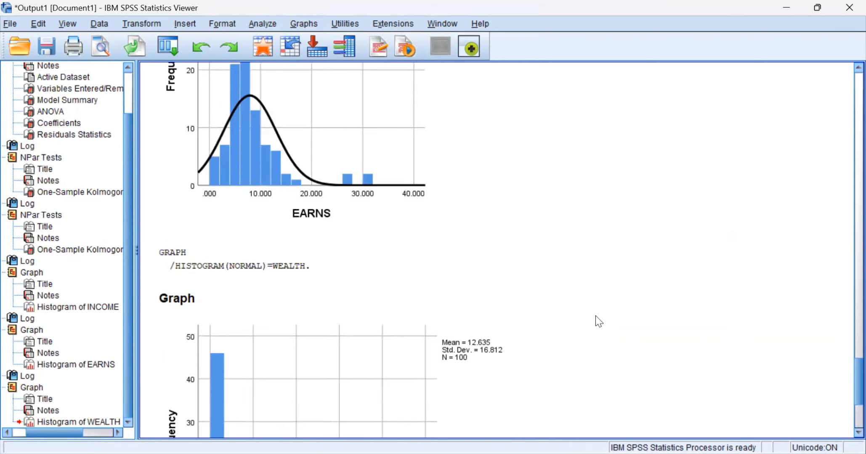
scroll(599, 321, "up", 20)
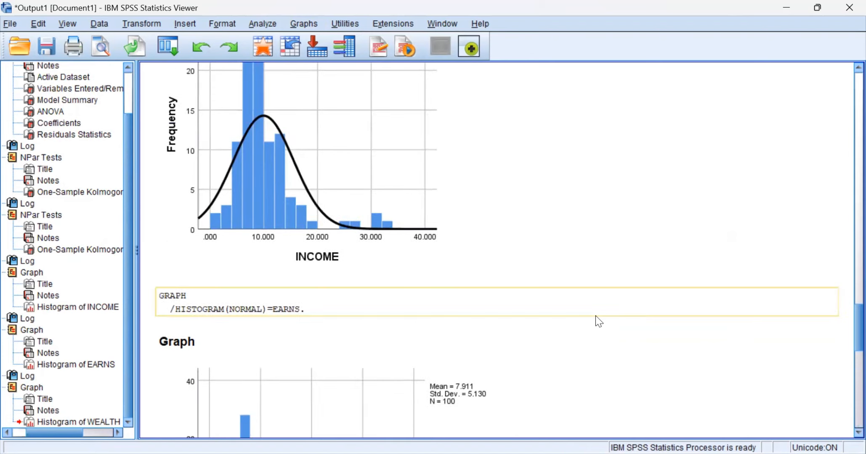
scroll(599, 322, "down", 6)
scroll(598, 322, "down", 20)
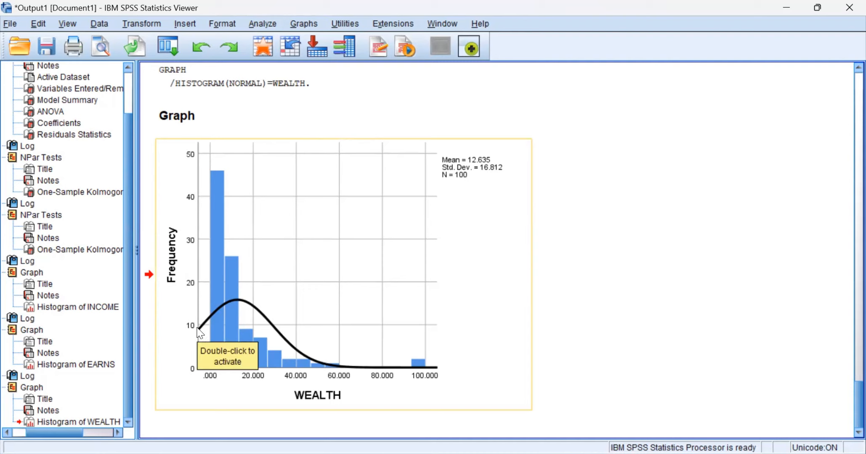
scroll(201, 332, "up", 15)
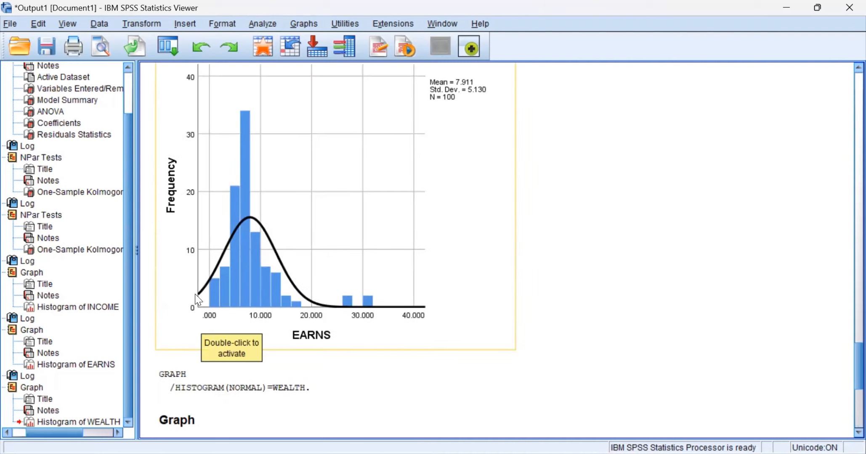
scroll(197, 300, "up", 12)
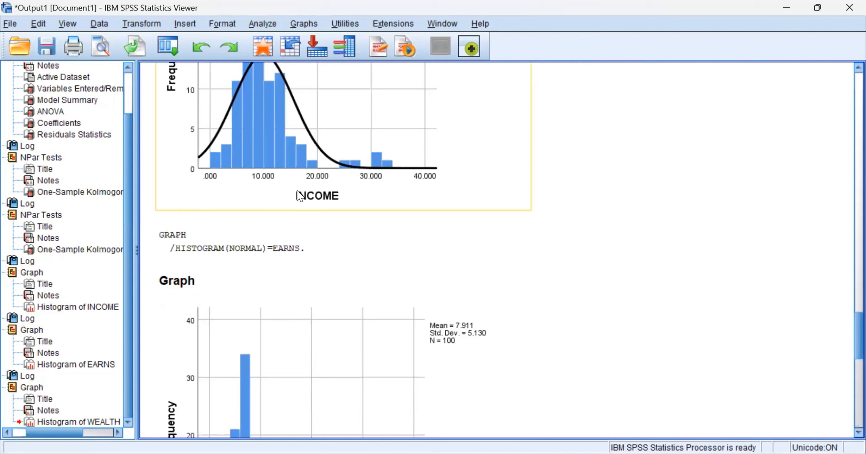
scroll(300, 193, "down", 9)
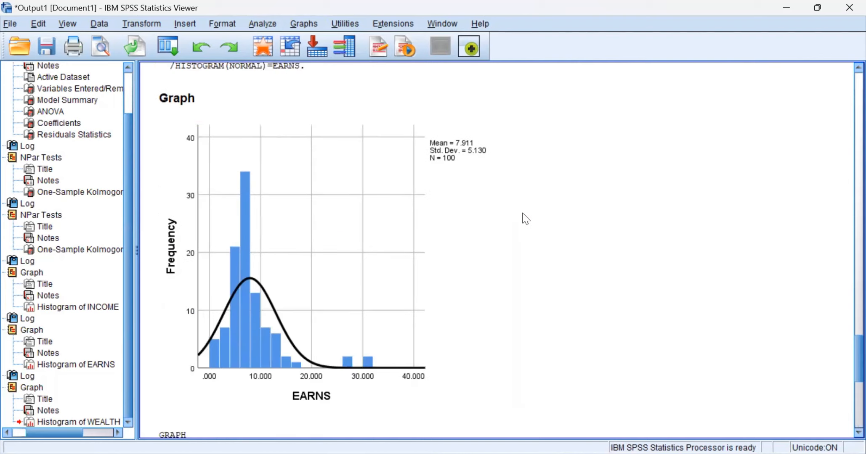
scroll(524, 218, "down", 12)
scroll(526, 219, "down", 6)
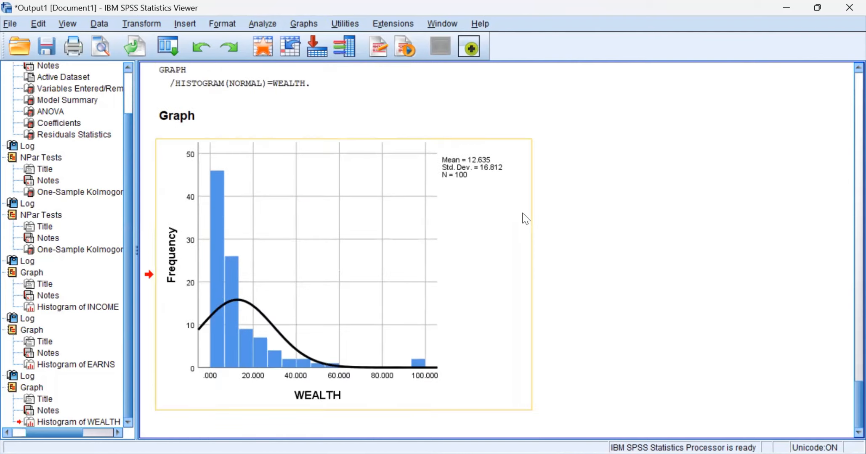
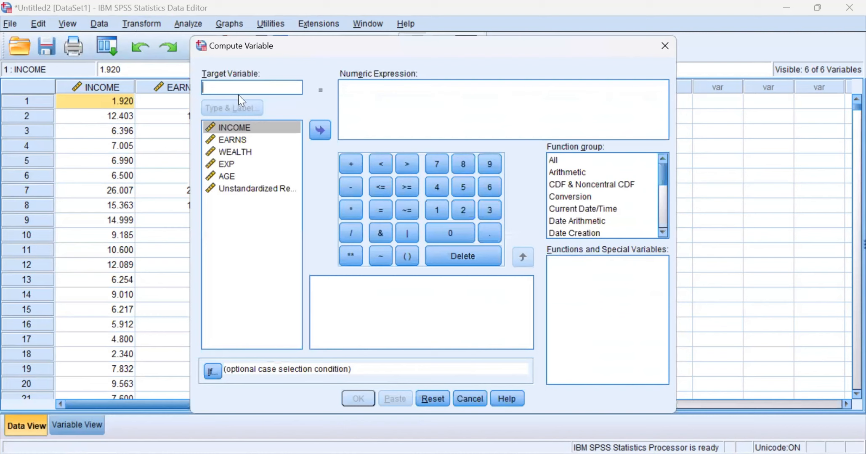
Compute a new variable LN_INCOME as the natural logarithm of INCOME, using the Ln function in the expression LN(INCOME)
type("LN")
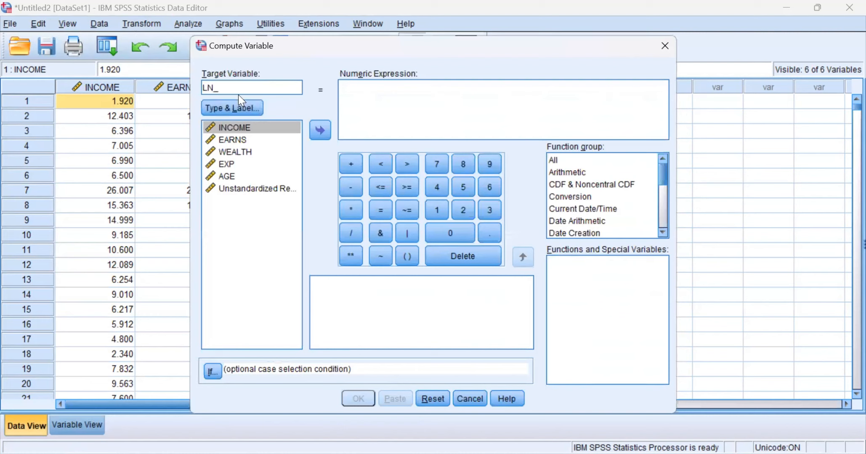
type("_INCOME")
left_click(357, 96)
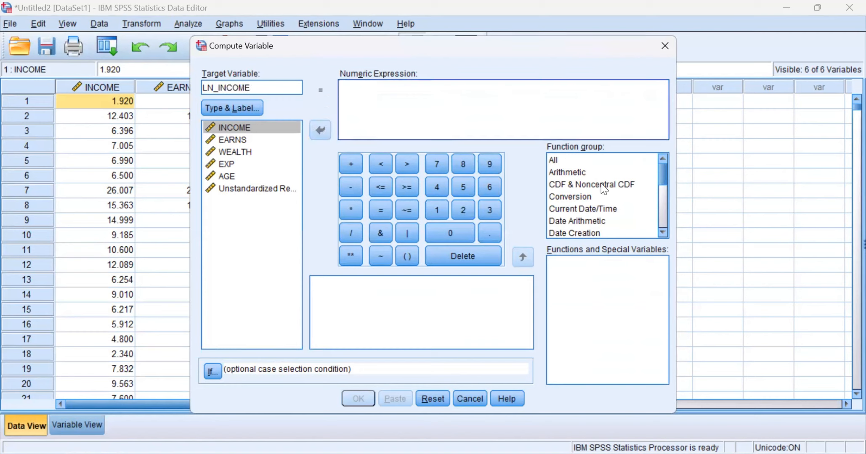
left_click(569, 160)
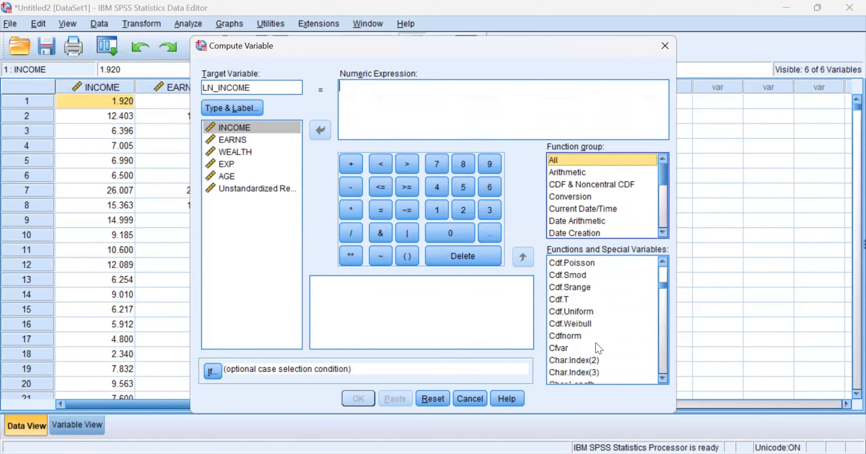
scroll(598, 349, "down", 20)
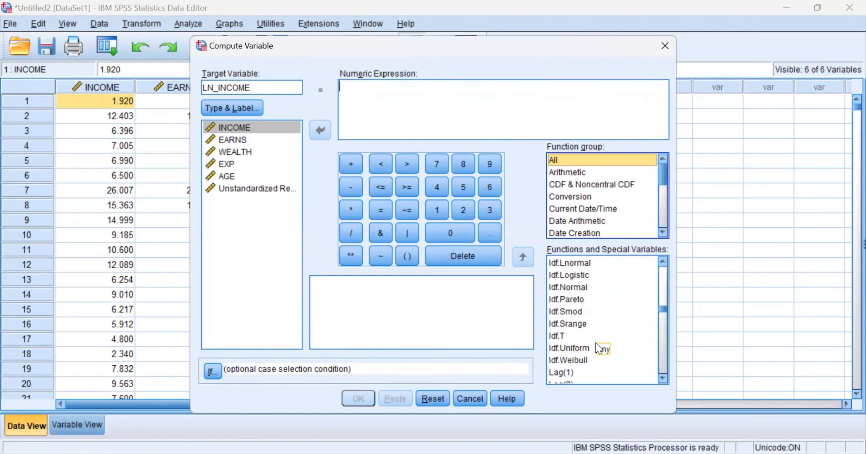
scroll(598, 349, "down", 4)
left_click(563, 275)
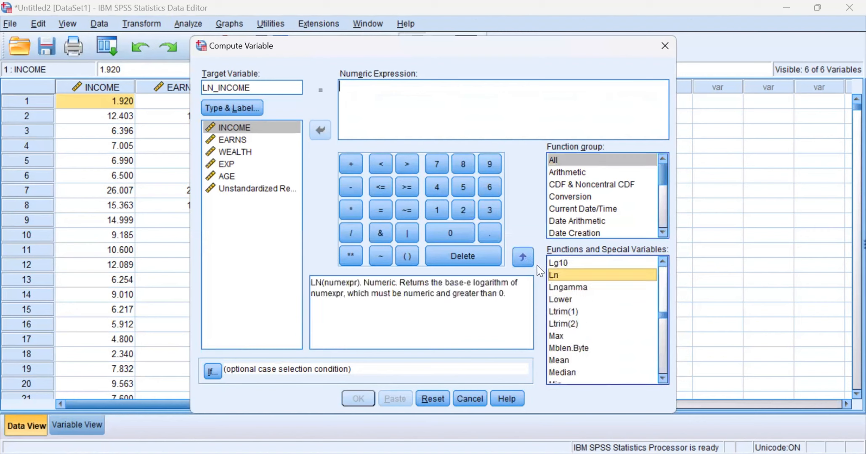
left_click(522, 257)
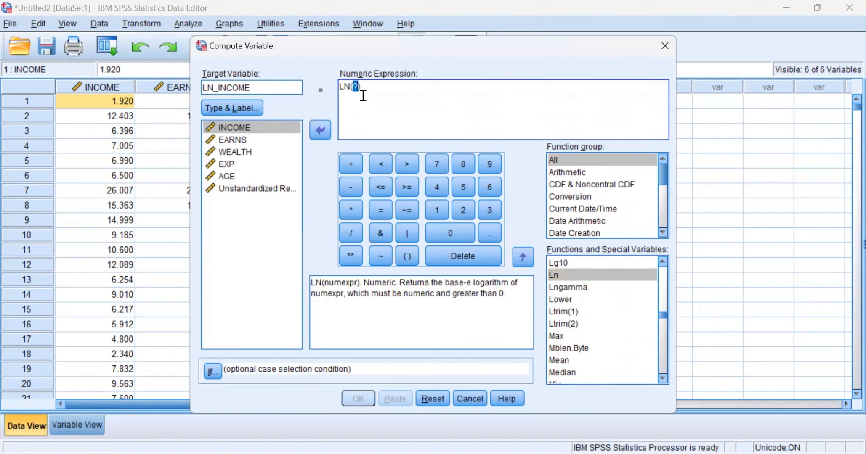
key("Delete")
left_click(281, 128)
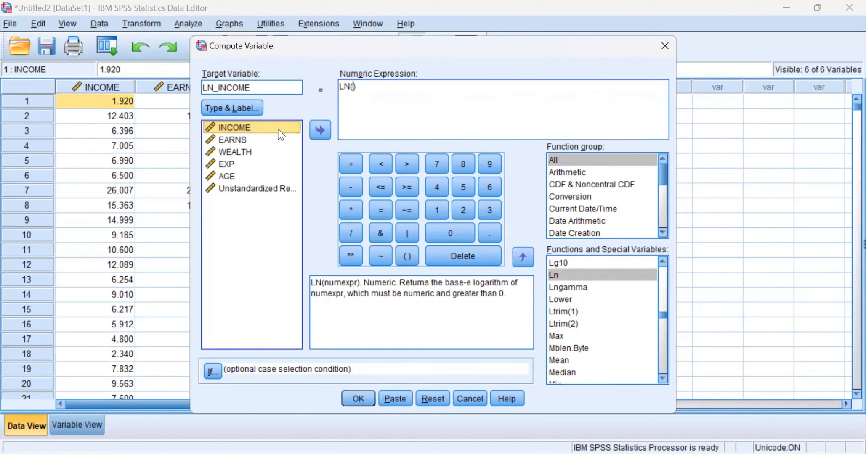
left_click(320, 130)
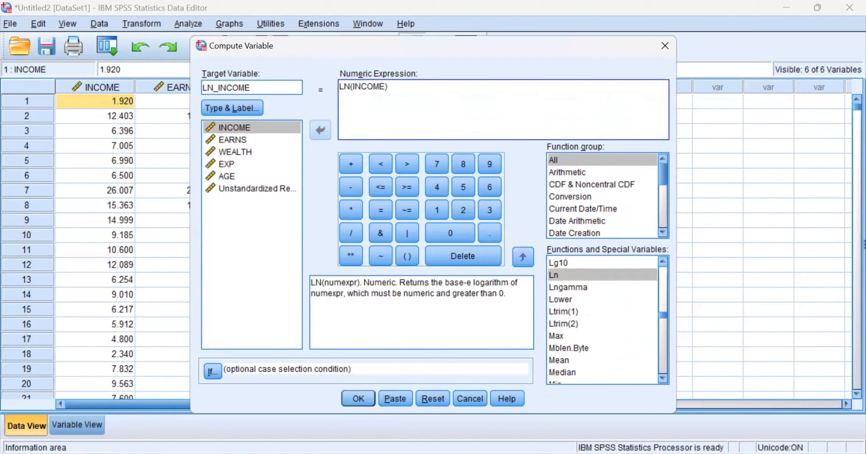
left_click(360, 400)
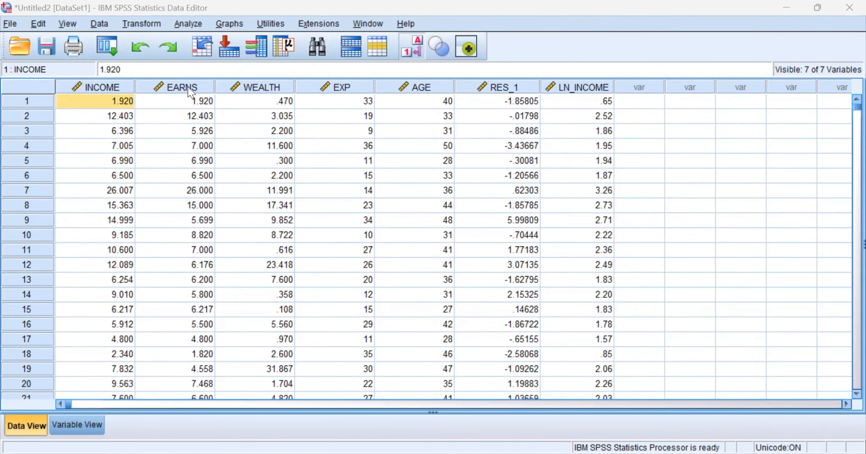
Start another variable computation and name its target variable LN_EARNS
left_click(137, 24)
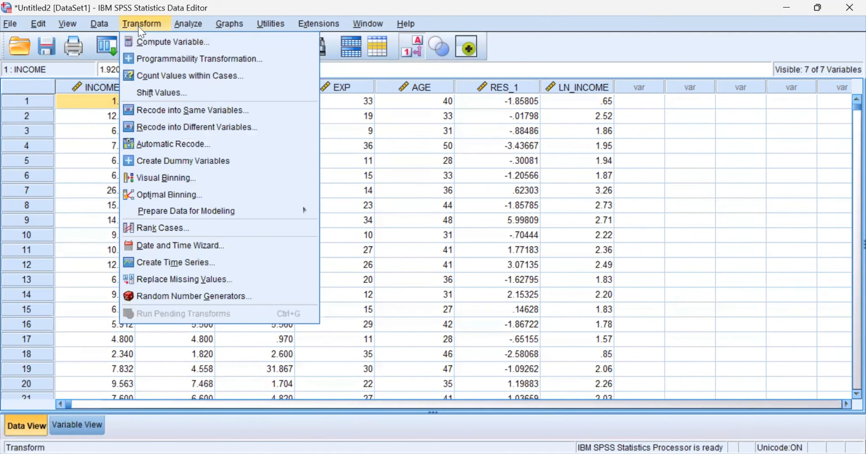
left_click(141, 25)
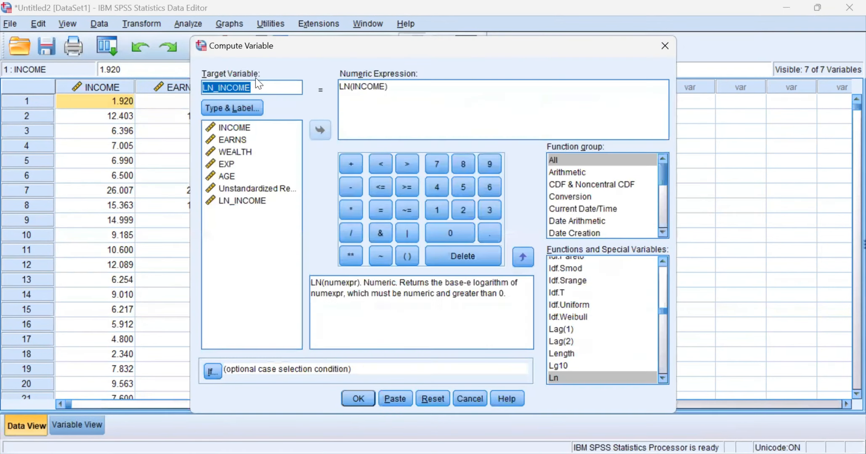
left_click(268, 89)
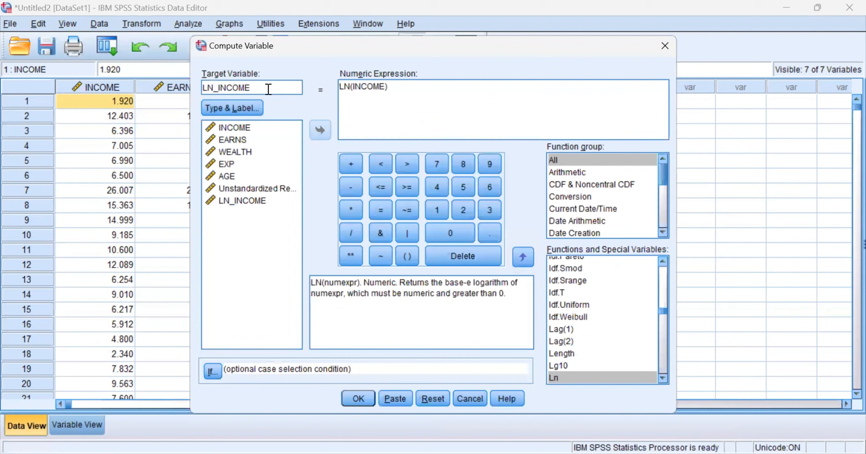
key("BackSpace")
key("BackSpace")
key("BackSpace")
key("BackSpace")
key("BackSpace")
key("BackSpace")
type("EARNS")
Replace INCOME with EARNS in the numeric expression so it reads LN(EARNS), and run the computation
left_click(385, 86)
key("BackSpace")
key("BackSpace")
key("BackSpace")
key("BackSpace")
key("BackSpace")
key("BackSpace")
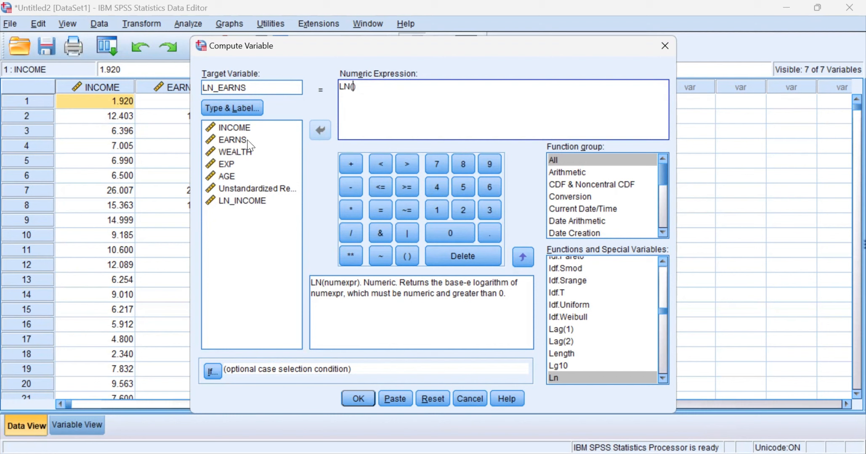
left_click(231, 140)
left_click(324, 134)
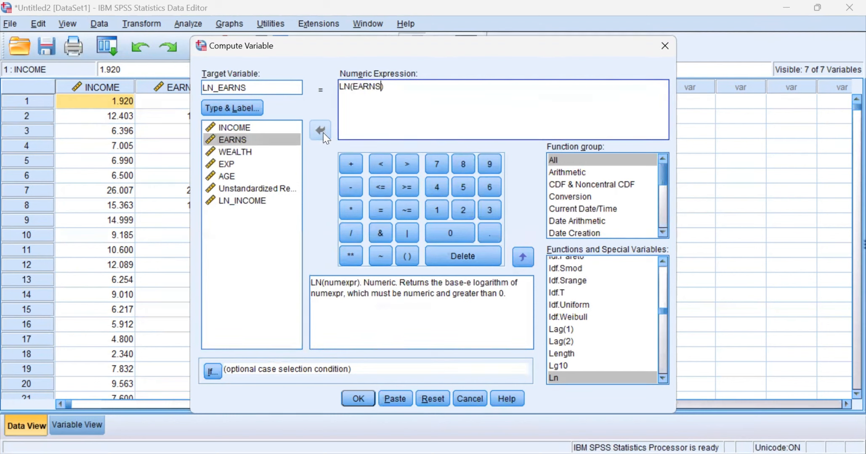
left_click(358, 399)
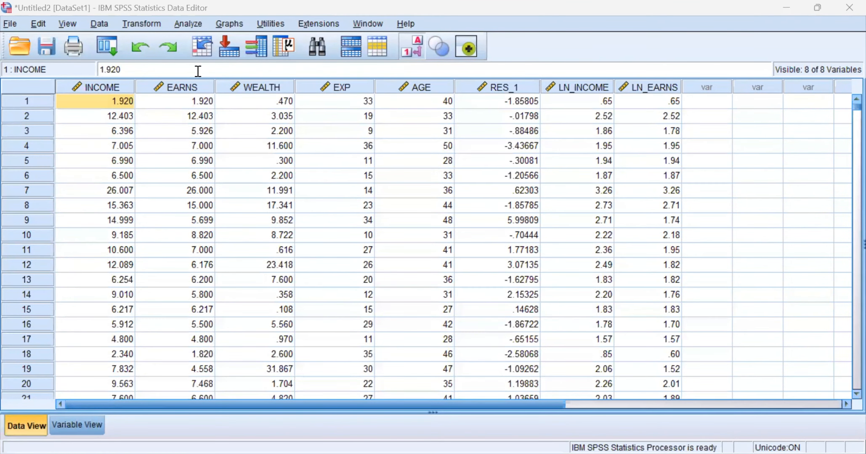
Start another variable computation with the target variable SQRT_WEALTH and clear the LN(EARNS) expression
key("alt+t")
key("Return")
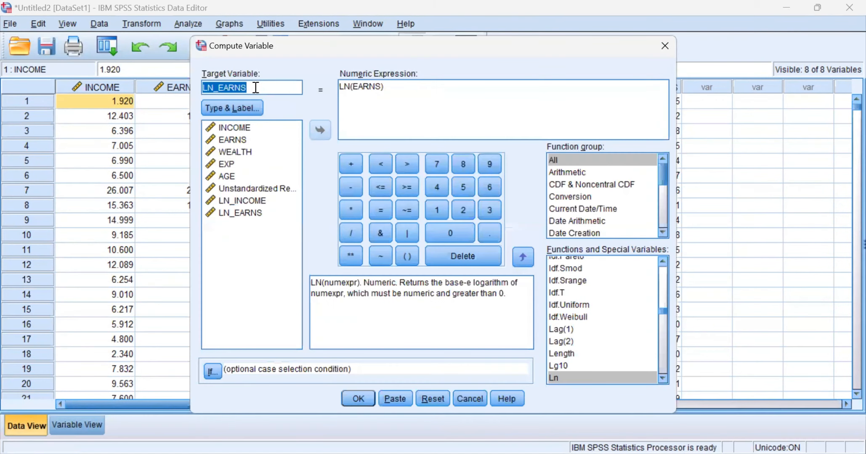
type("S")
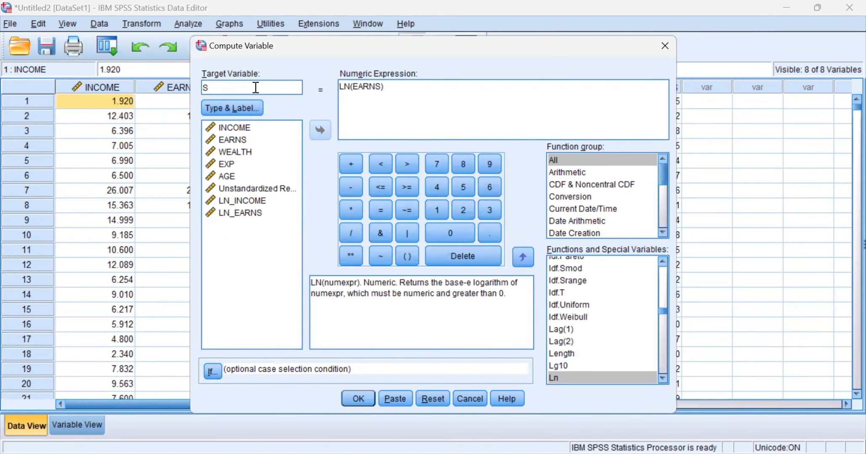
type("QRT_WEALTH")
left_click_drag(394, 87, 280, 81)
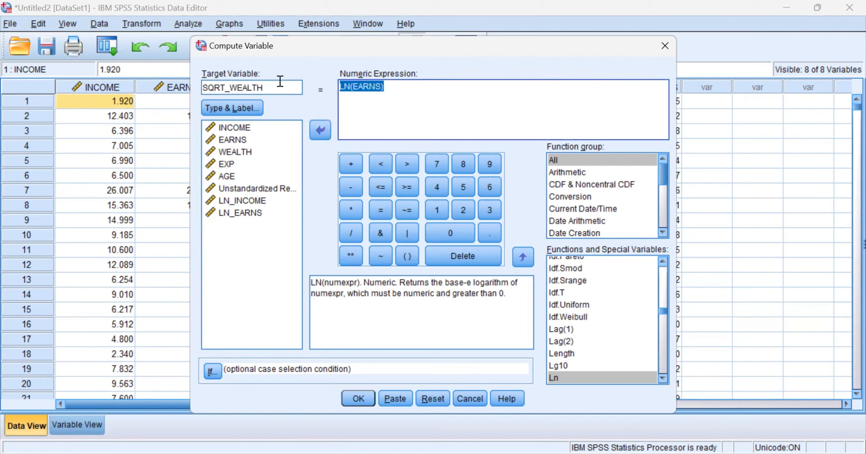
key("BackSpace")
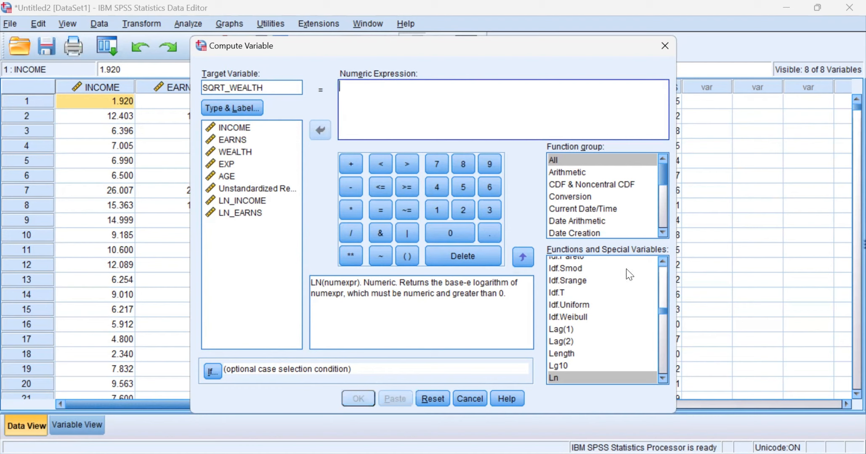
Build the numeric expression SQRT(WEALTH) with the Sqrt function and run the computation
scroll(602, 319, "down", 7)
scroll(602, 319, "down", 7)
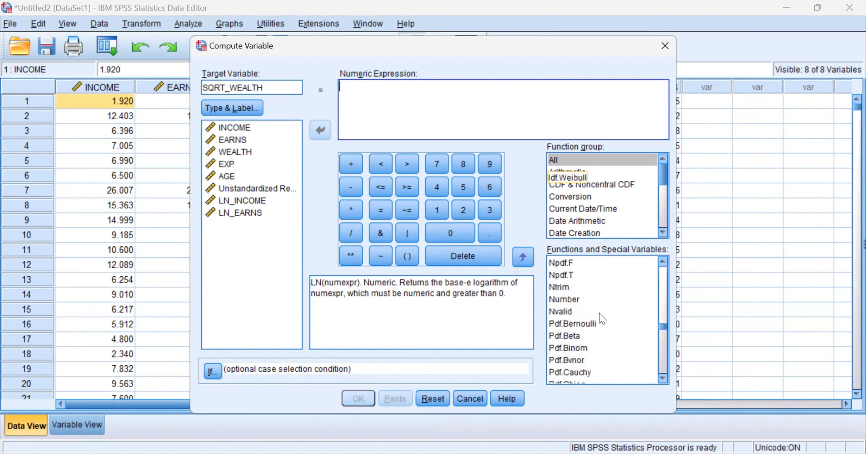
scroll(602, 318, "down", 9)
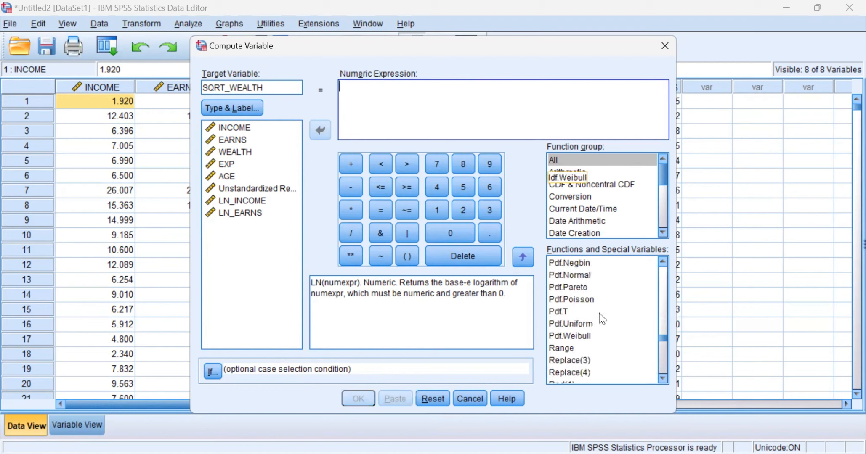
scroll(601, 318, "down", 9)
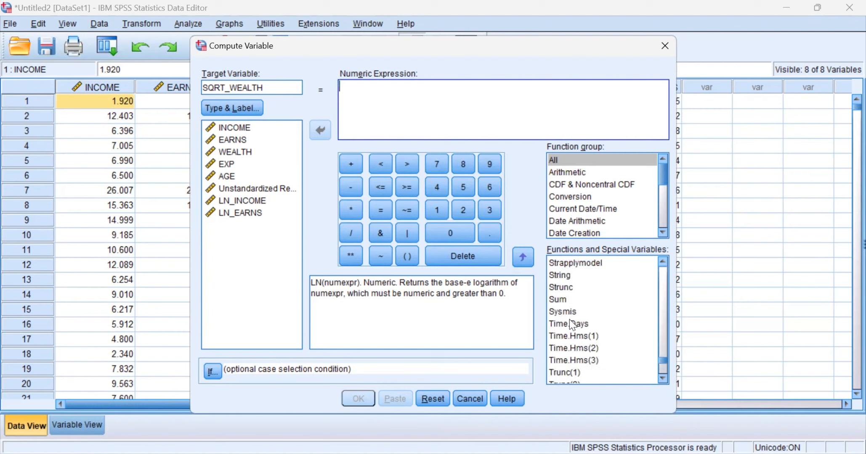
scroll(556, 319, "up", 2)
left_click(560, 325)
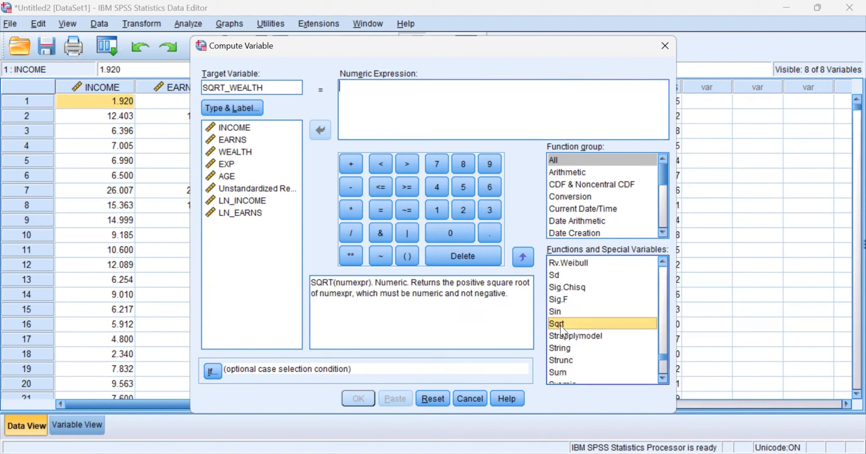
left_click(528, 258)
key("Delete")
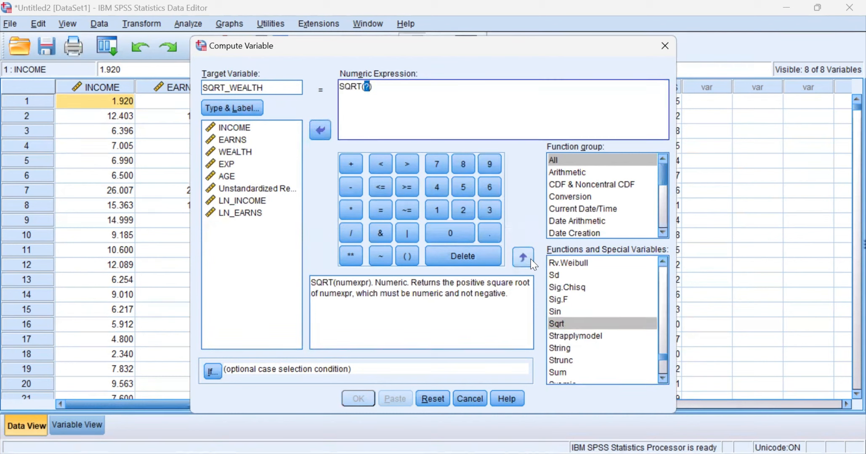
left_click(240, 155)
left_click(313, 130)
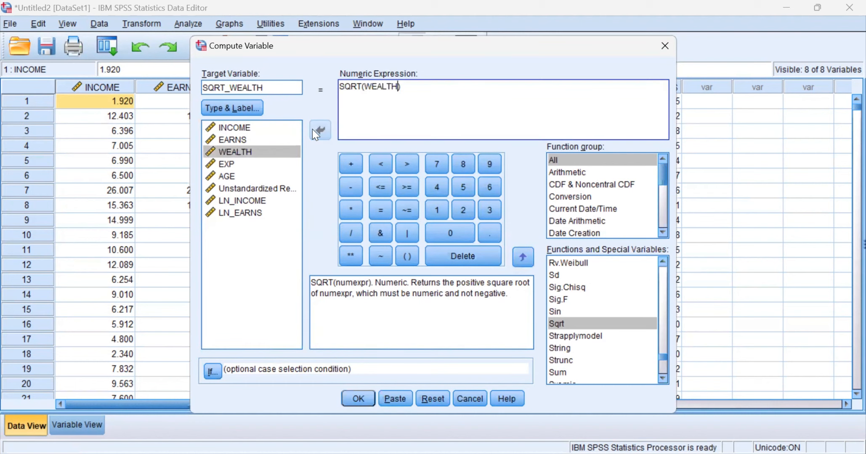
left_click(354, 402)
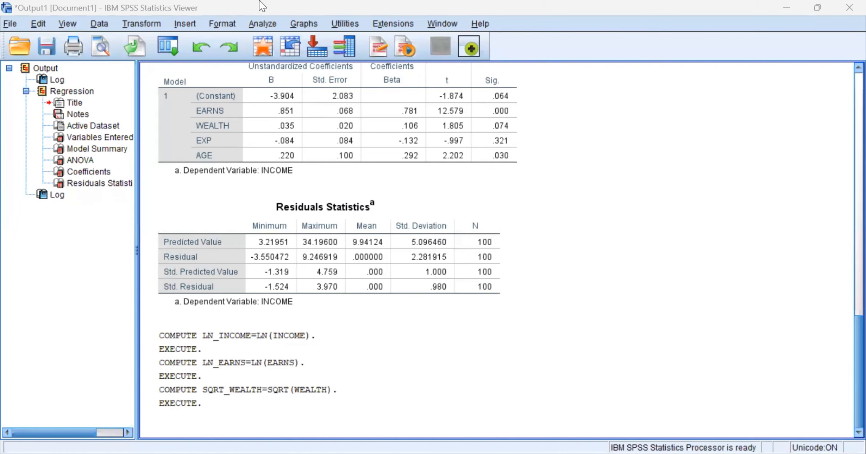
Start a new linear regression and replace the dependent variable INCOME with LN_INCOME
left_click(262, 24)
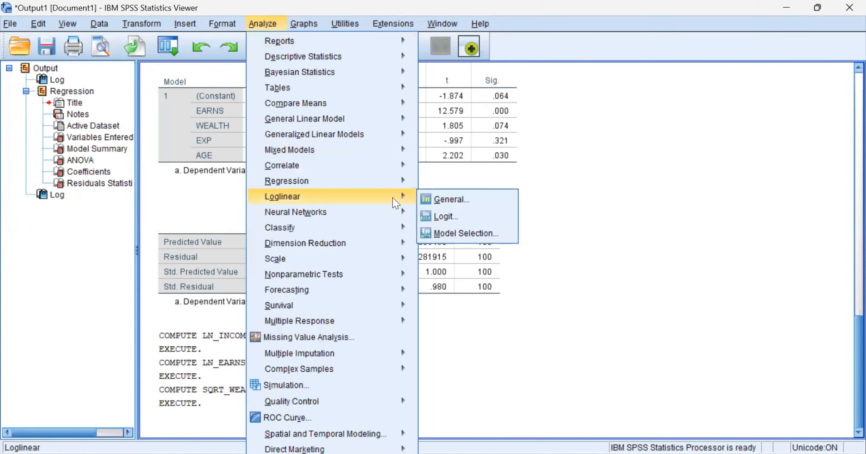
mouse_move(396, 182)
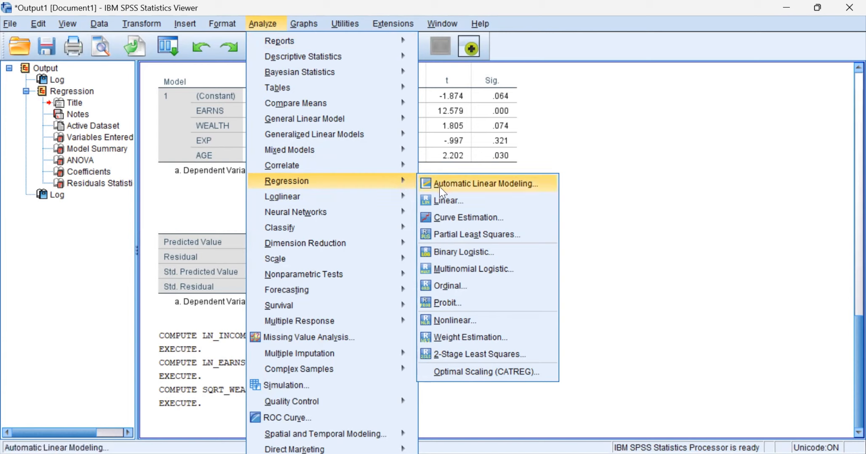
left_click(466, 201)
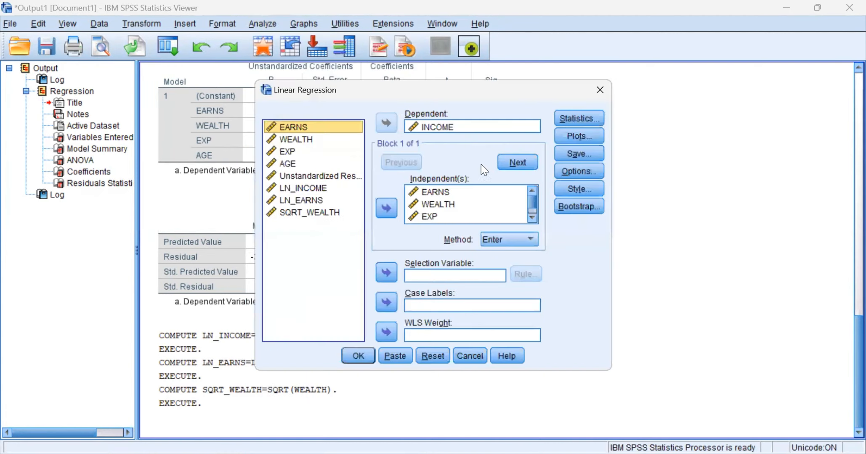
left_click(445, 127)
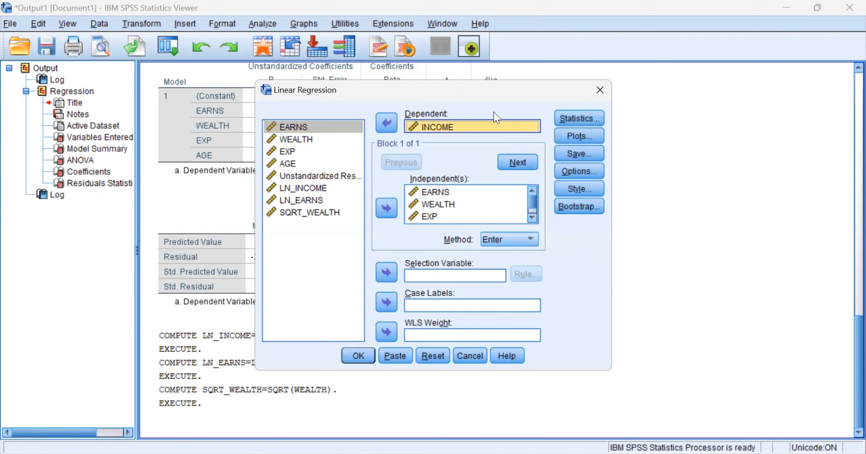
left_click(387, 118)
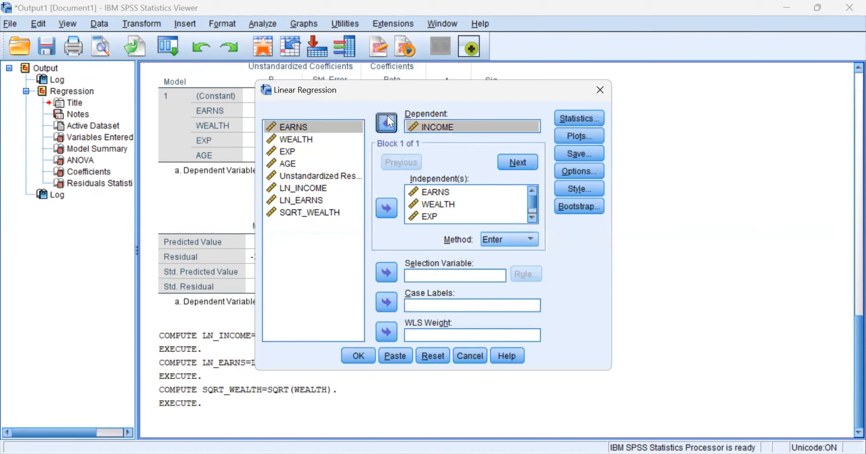
left_click(319, 204)
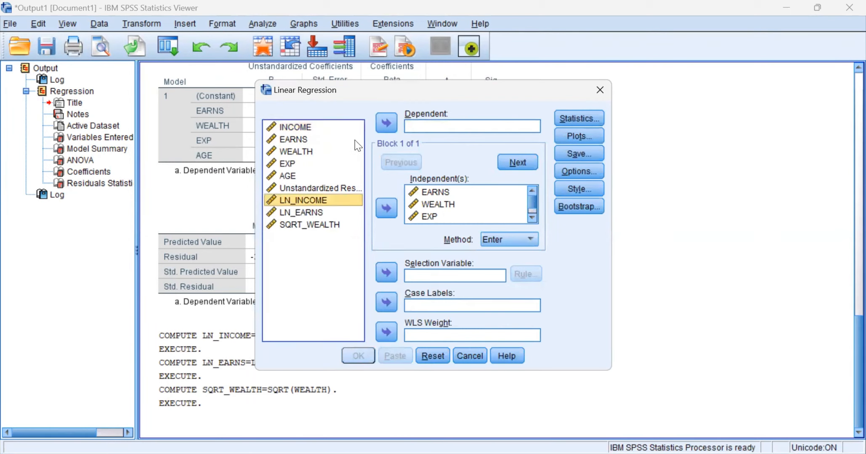
left_click(387, 123)
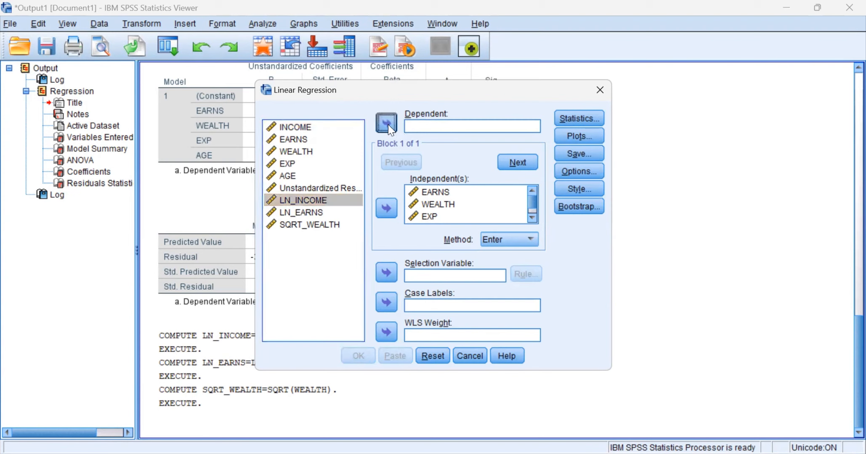
Replace all the independent variables with LN_EARNS, SQRT_WEALTH, EXP and AGE
left_click(449, 211)
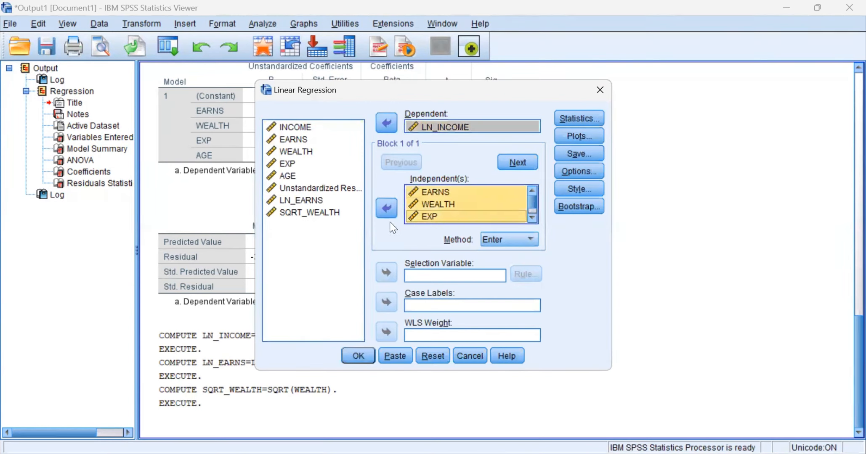
left_click(381, 214)
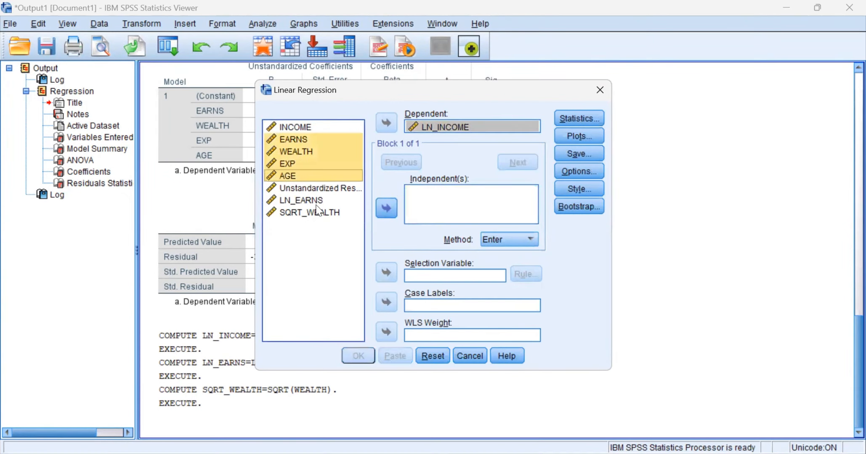
left_click(316, 204)
left_click(384, 211)
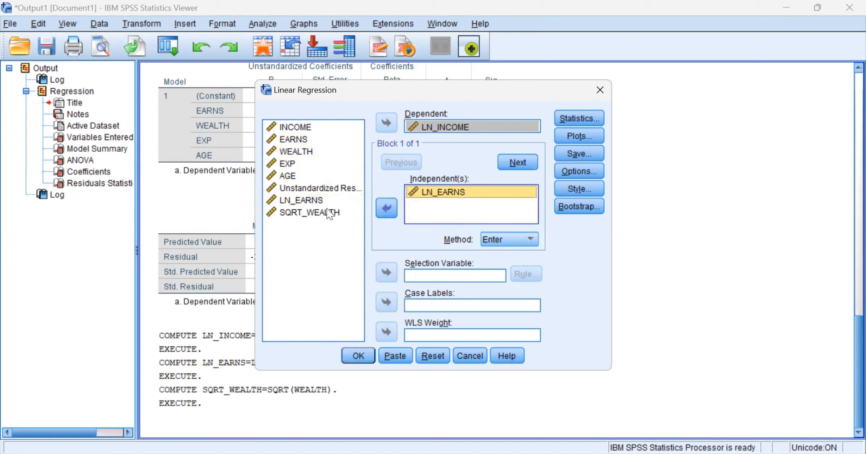
left_click(329, 213)
left_click(395, 208)
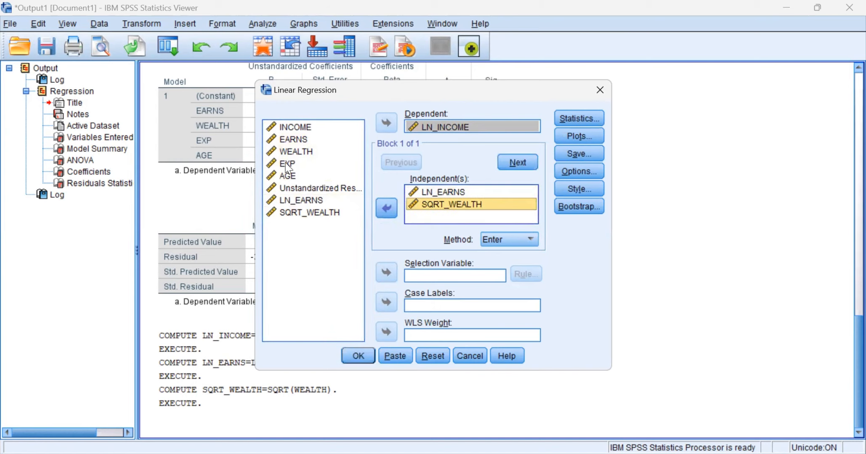
left_click(288, 164)
left_click(387, 208)
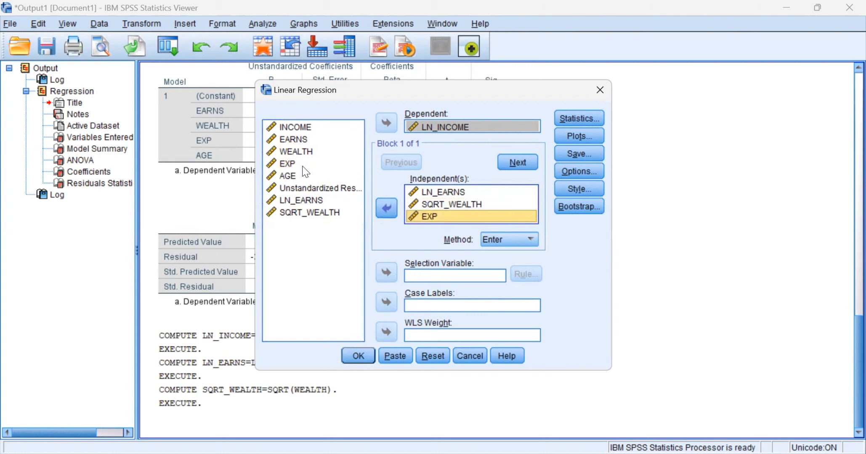
left_click(311, 175)
left_click(384, 210)
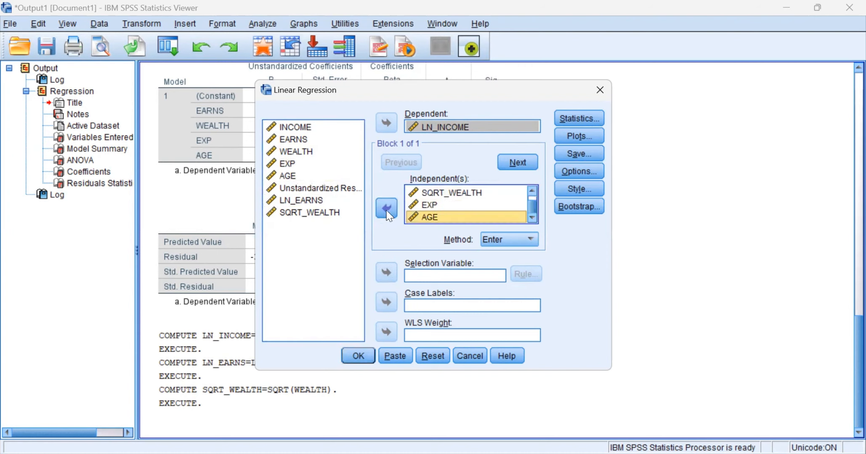
Check that unstandardized residuals are set to be saved, and run the linear regression
left_click(579, 154)
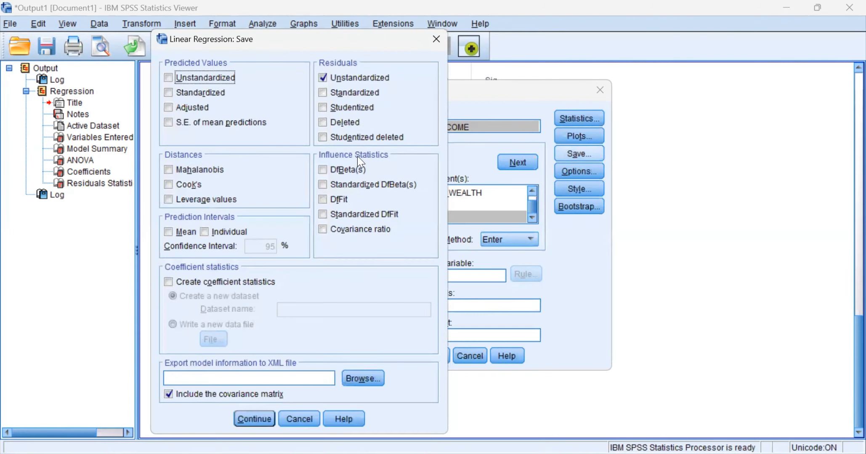
left_click(252, 415)
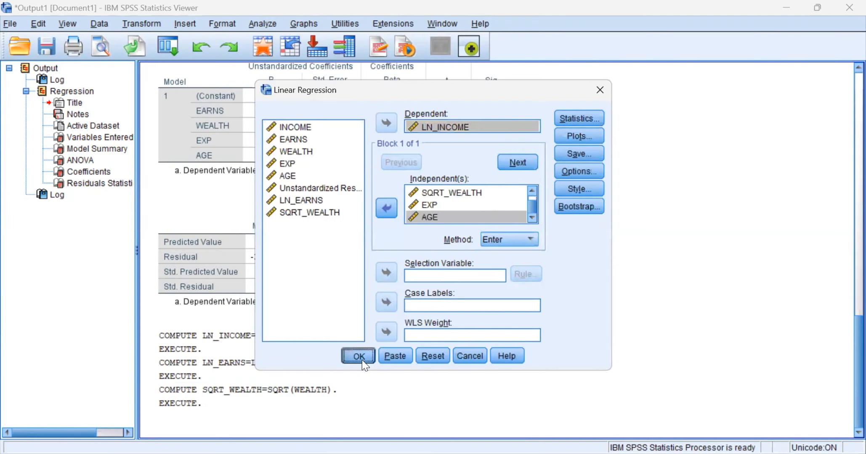
left_click(359, 356)
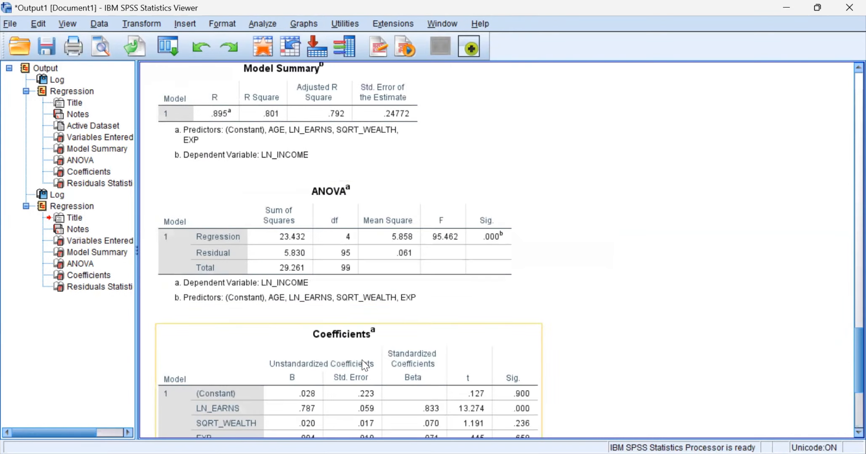
Examine the Model Summary, ANOVA and Coefficients tables of the LN_INCOME regression, including R Square and the significance values
scroll(365, 365, "up", 2)
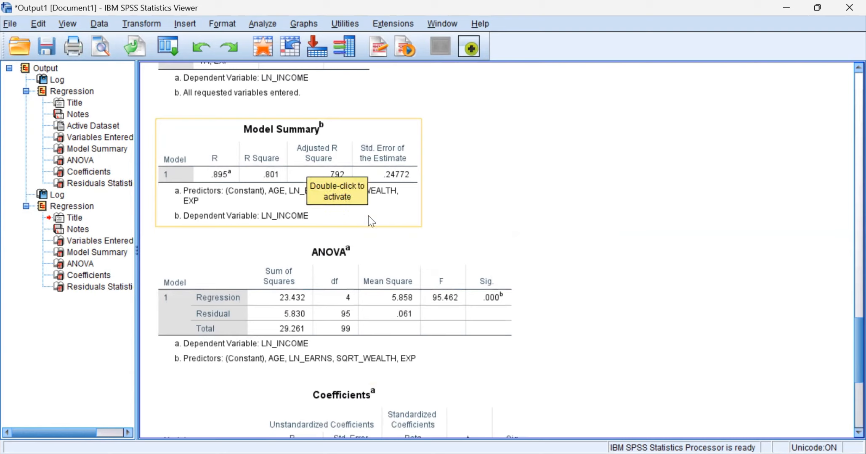
left_click(401, 218)
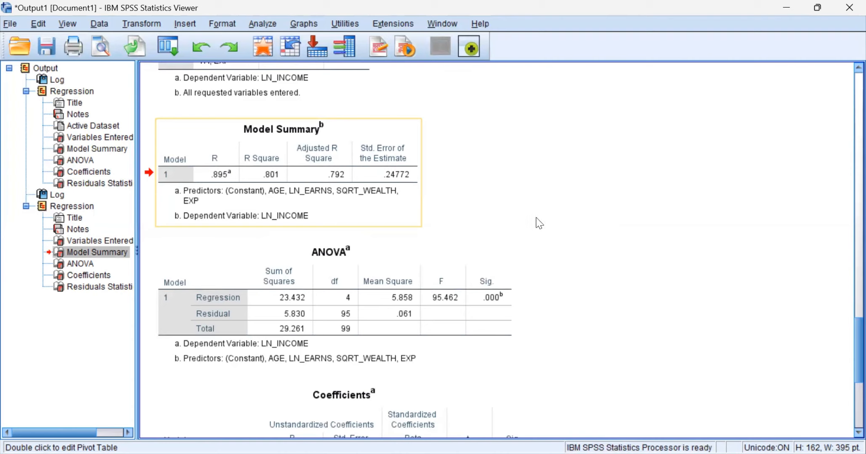
scroll(547, 315, "down", 3)
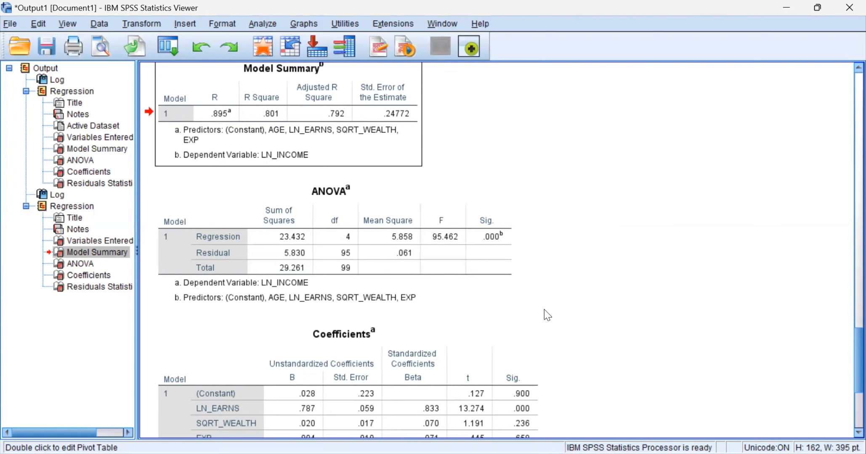
scroll(544, 316, "down", 3)
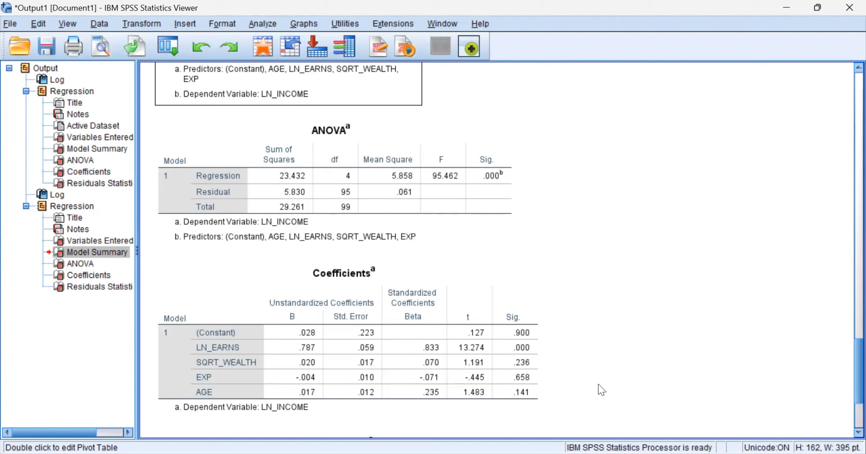
scroll(601, 390, "down", 2)
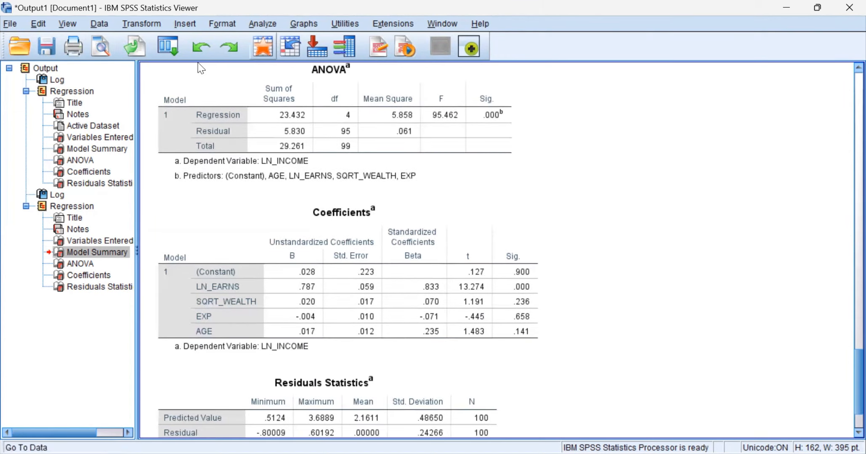
Run a one-sample Kolmogorov-Smirnov test against the normal distribution on the unstandardized residuals saved from the LN_INCOME regression
left_click(262, 23)
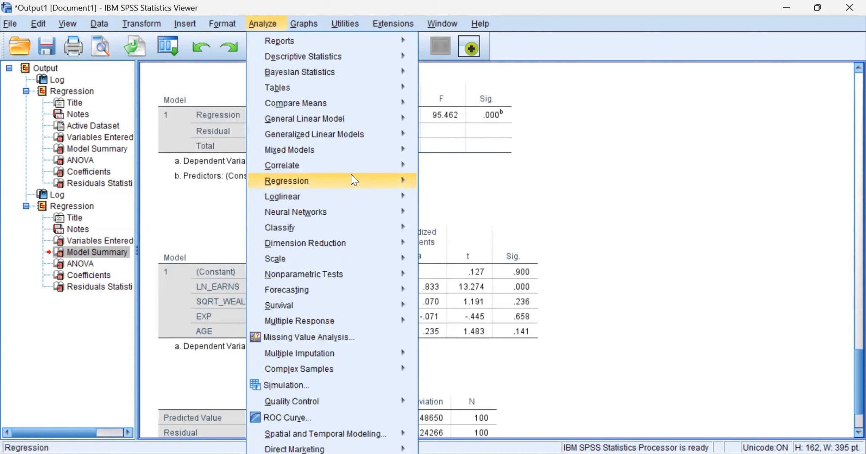
mouse_move(396, 278)
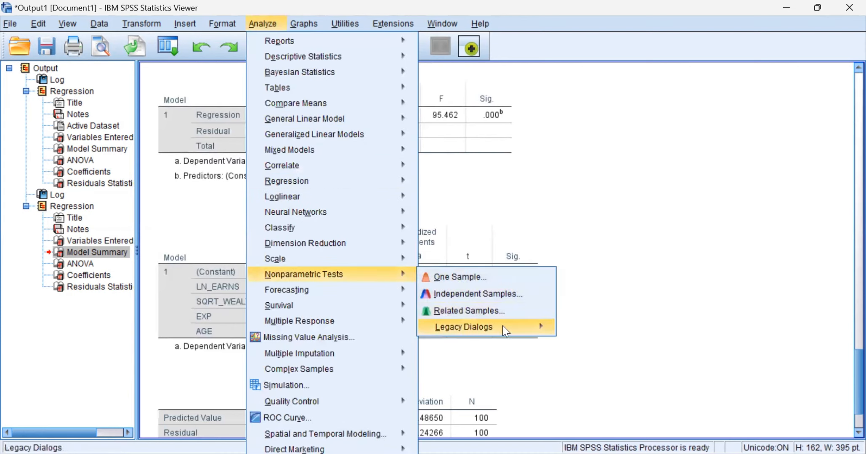
mouse_move(505, 329)
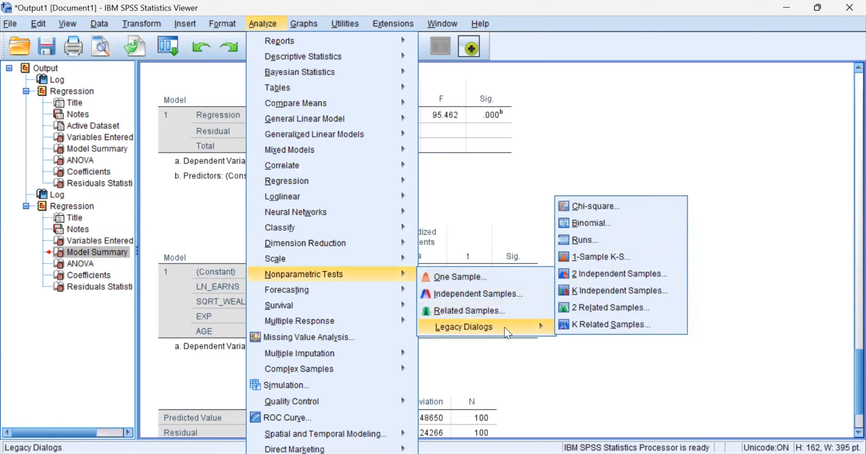
left_click(624, 257)
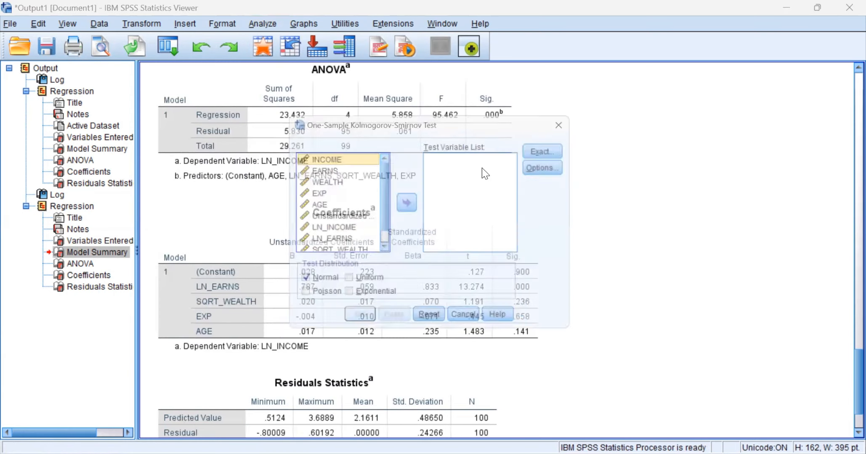
scroll(386, 218, "down", 1)
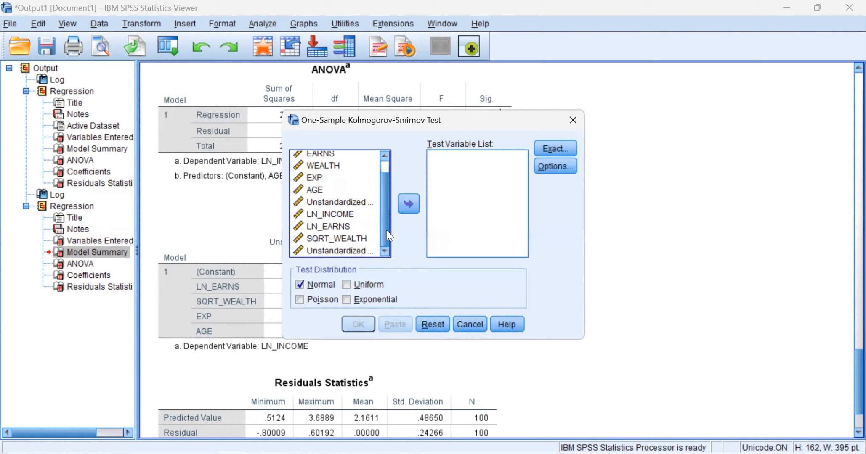
left_click(363, 251)
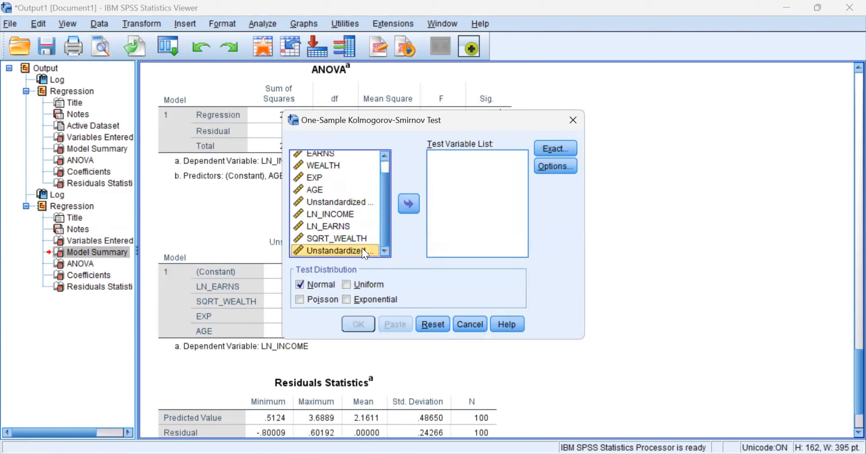
left_click(408, 204)
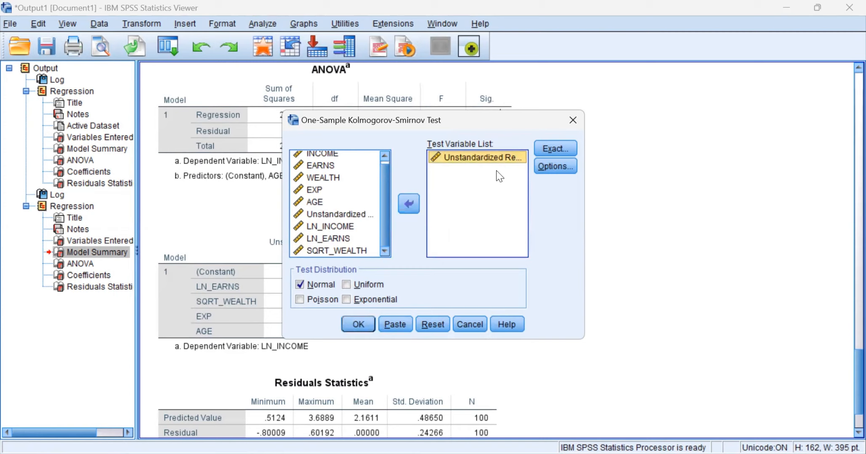
left_click(359, 327)
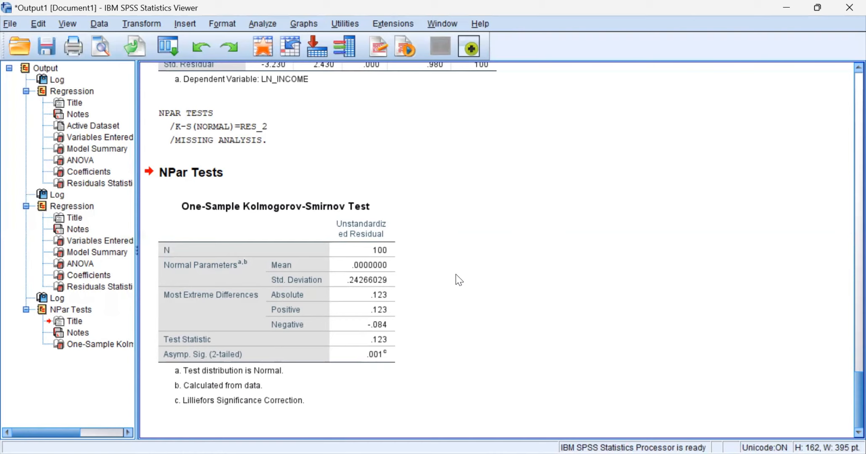
Review the output from the Kolmogorov-Smirnov test back to the Model Summary and ANOVA tables of the LN_INCOME regression
scroll(456, 275, "up", 10)
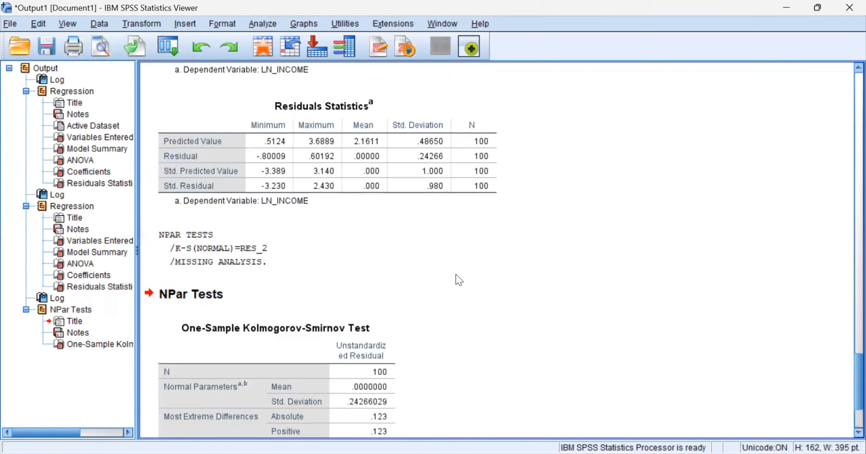
scroll(456, 275, "up", 3)
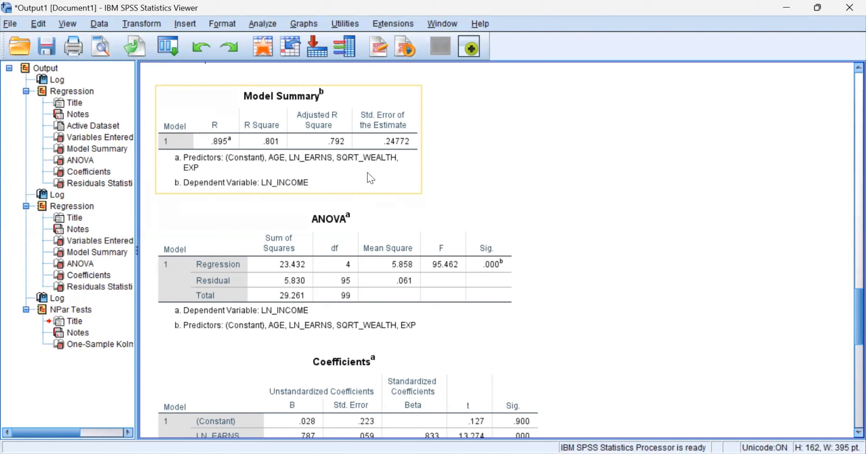
key("alt+Tab")
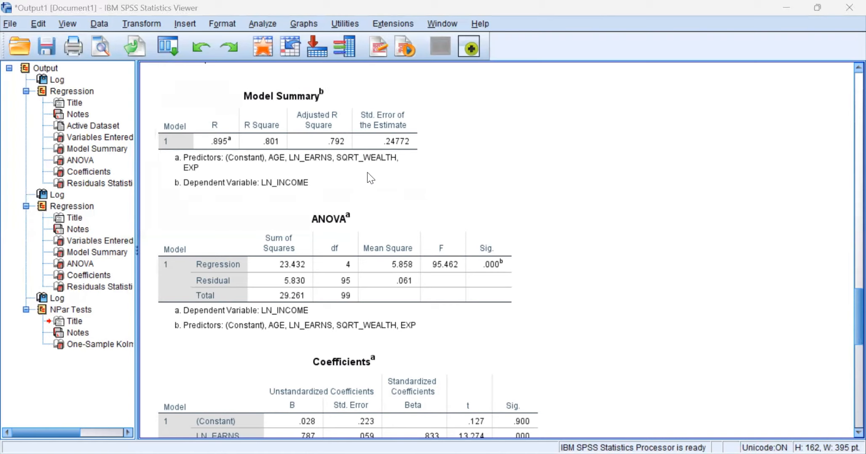